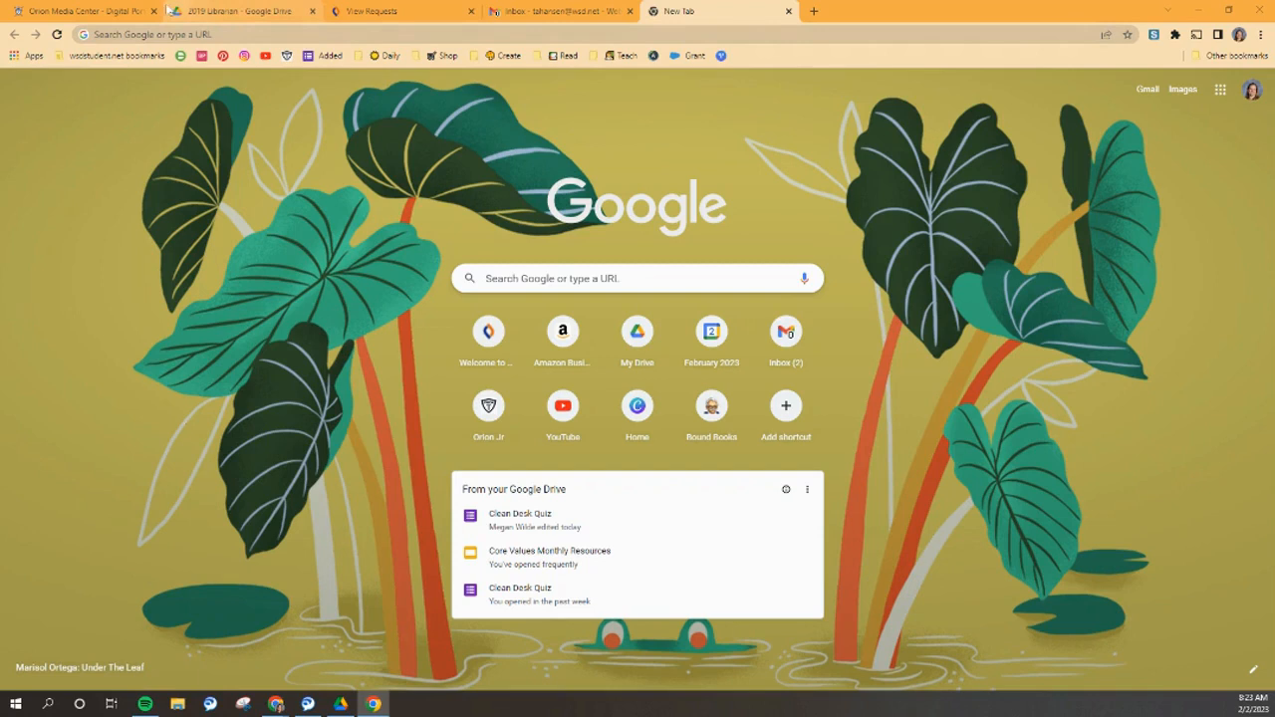
Open the Practice Portfolio site from the Portfolio folder inside the 2019 Librarian folder in Google Drive.
left_click(255, 11)
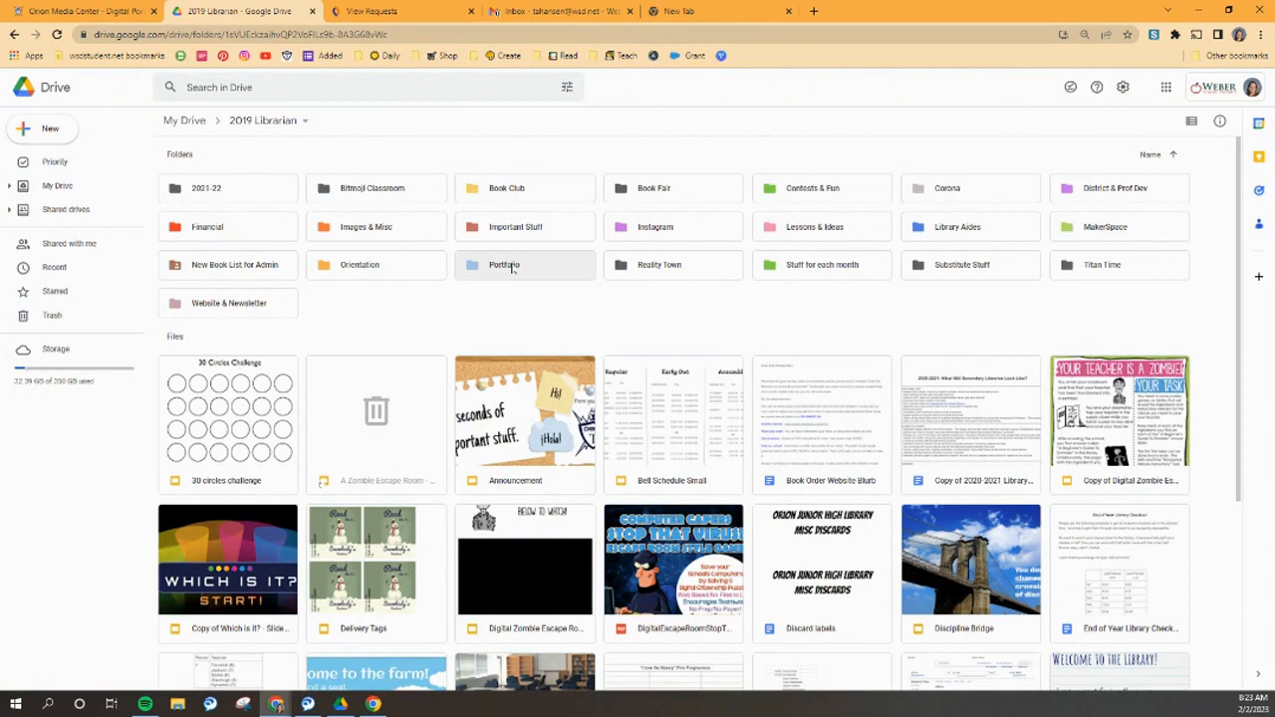
double_click(512, 266)
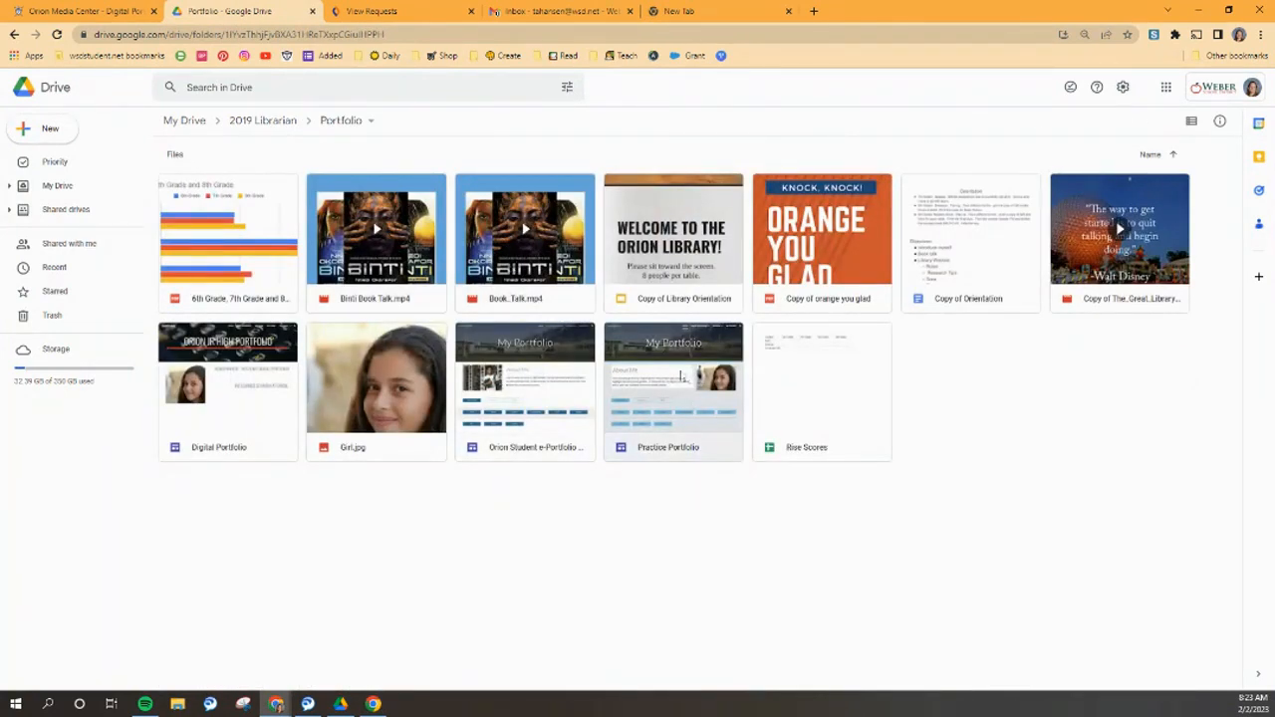
double_click(680, 376)
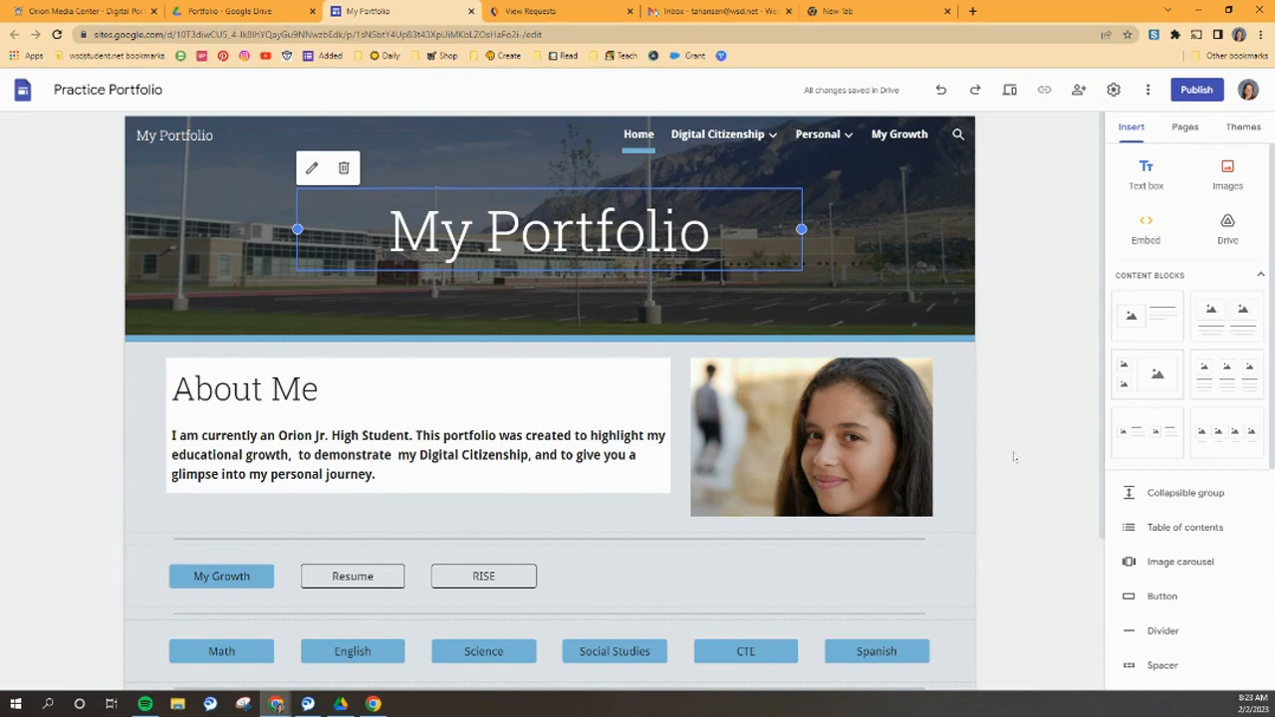
Preview the portfolio site, follow the Math button and look through the essential concept sections on the Math page.
scroll(993, 459, "down", 2)
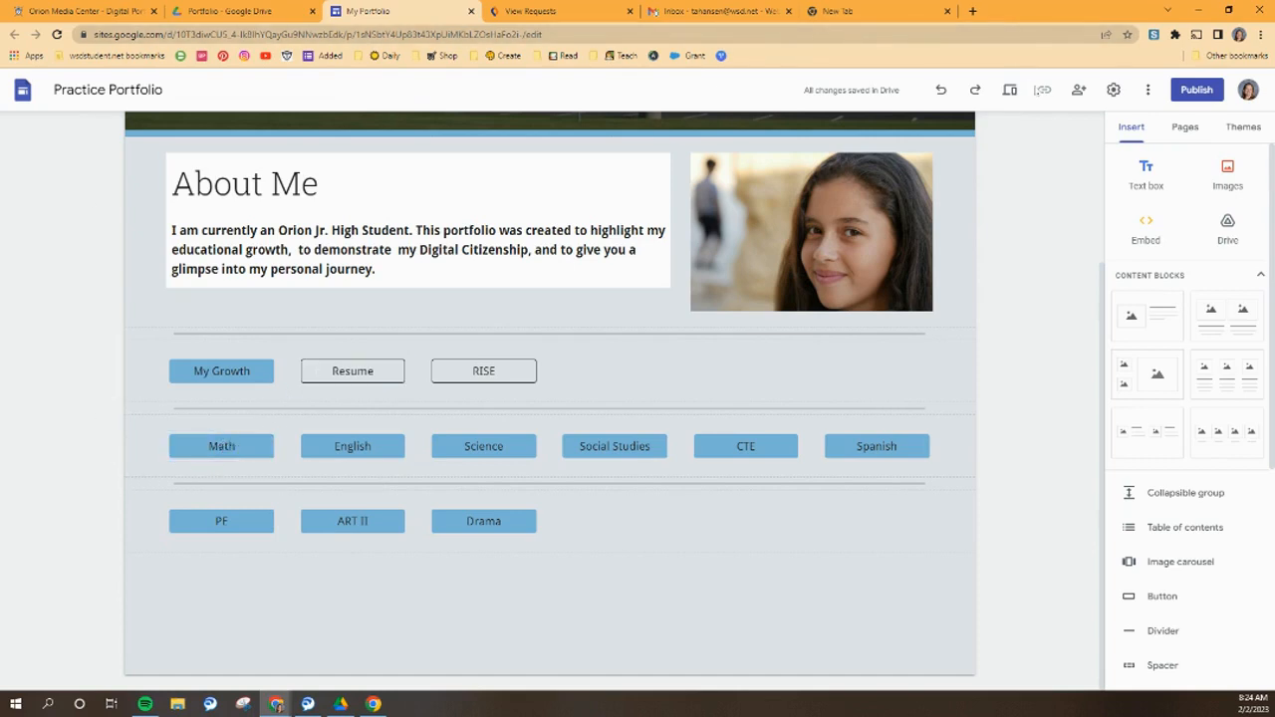
left_click(1012, 91)
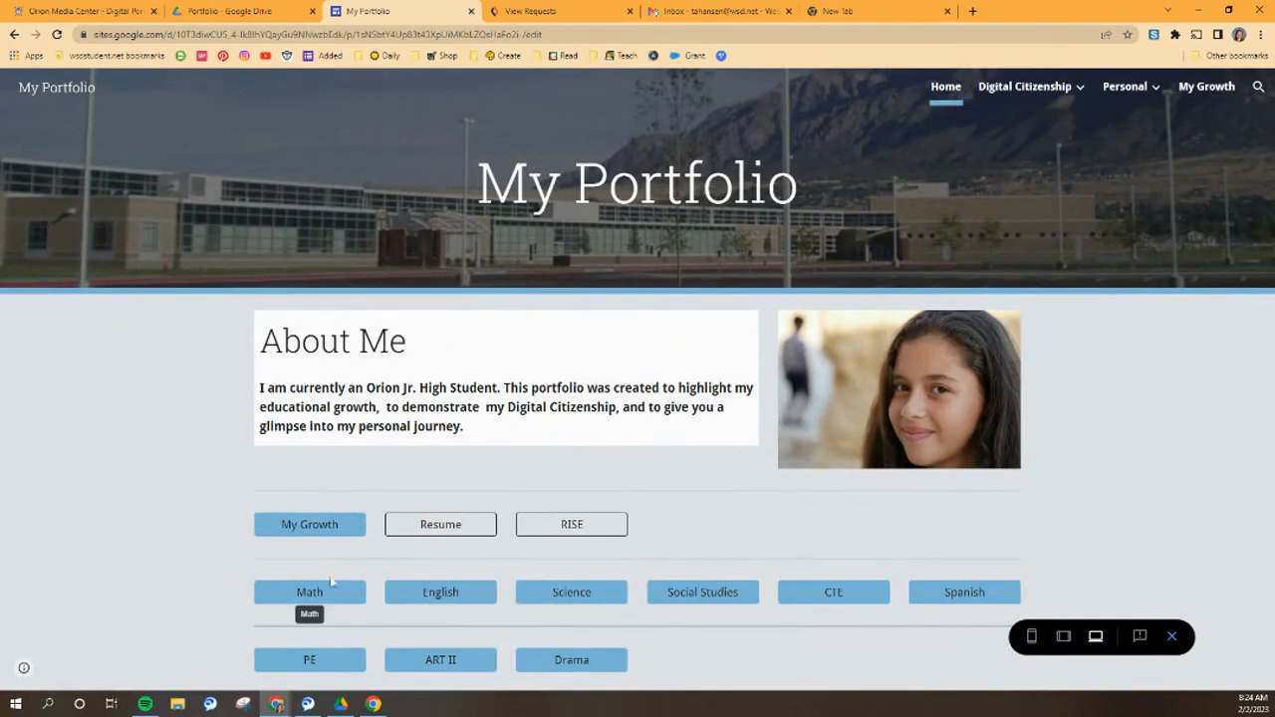
left_click(304, 592)
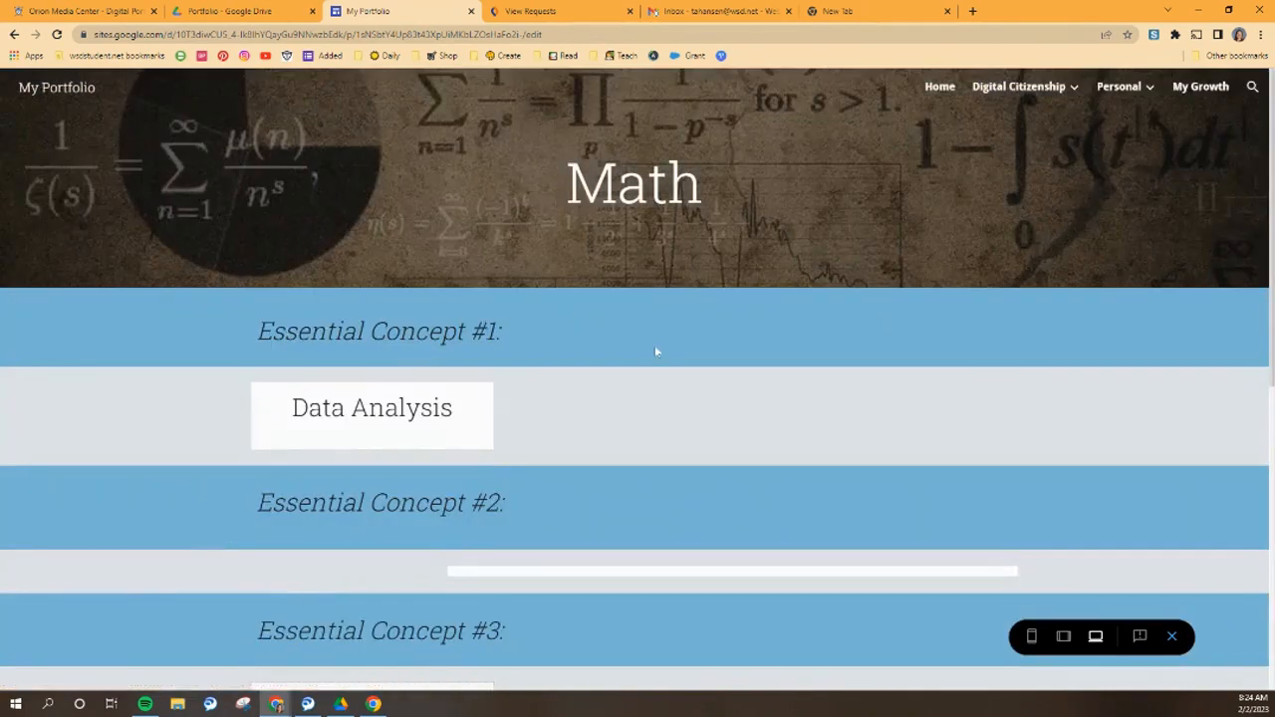
scroll(604, 461, "down", 5)
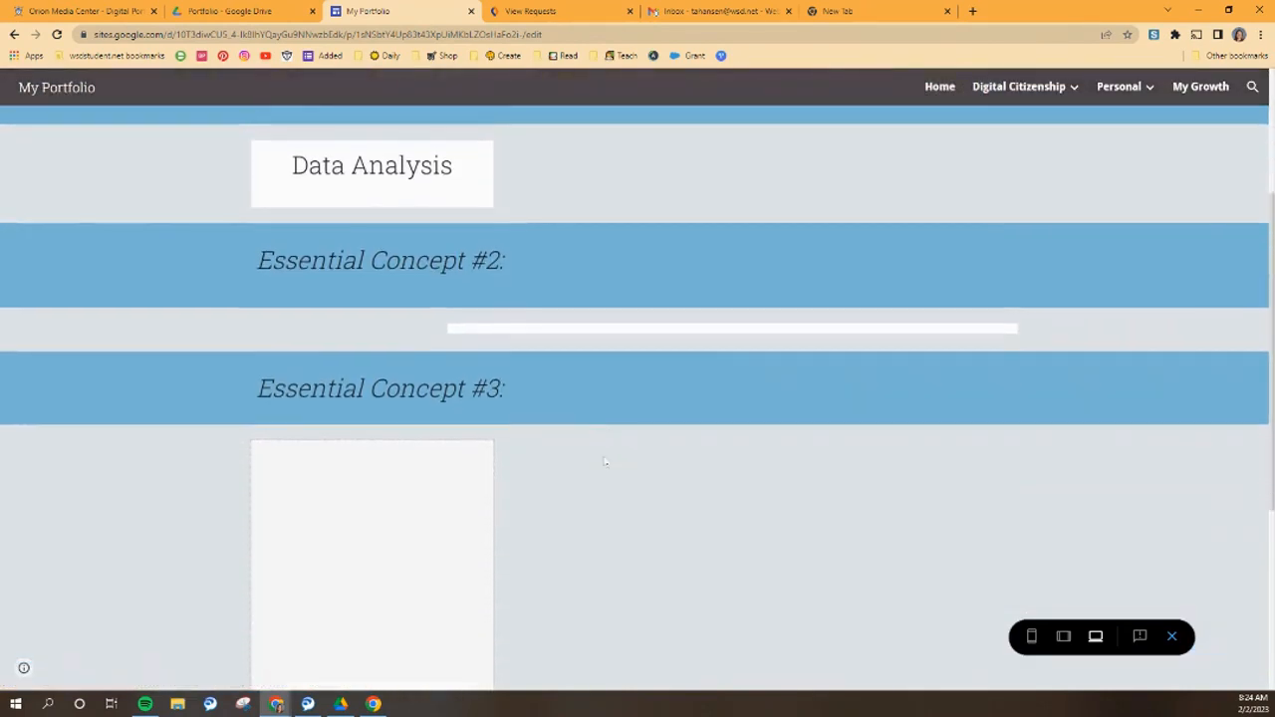
scroll(605, 461, "down", 1)
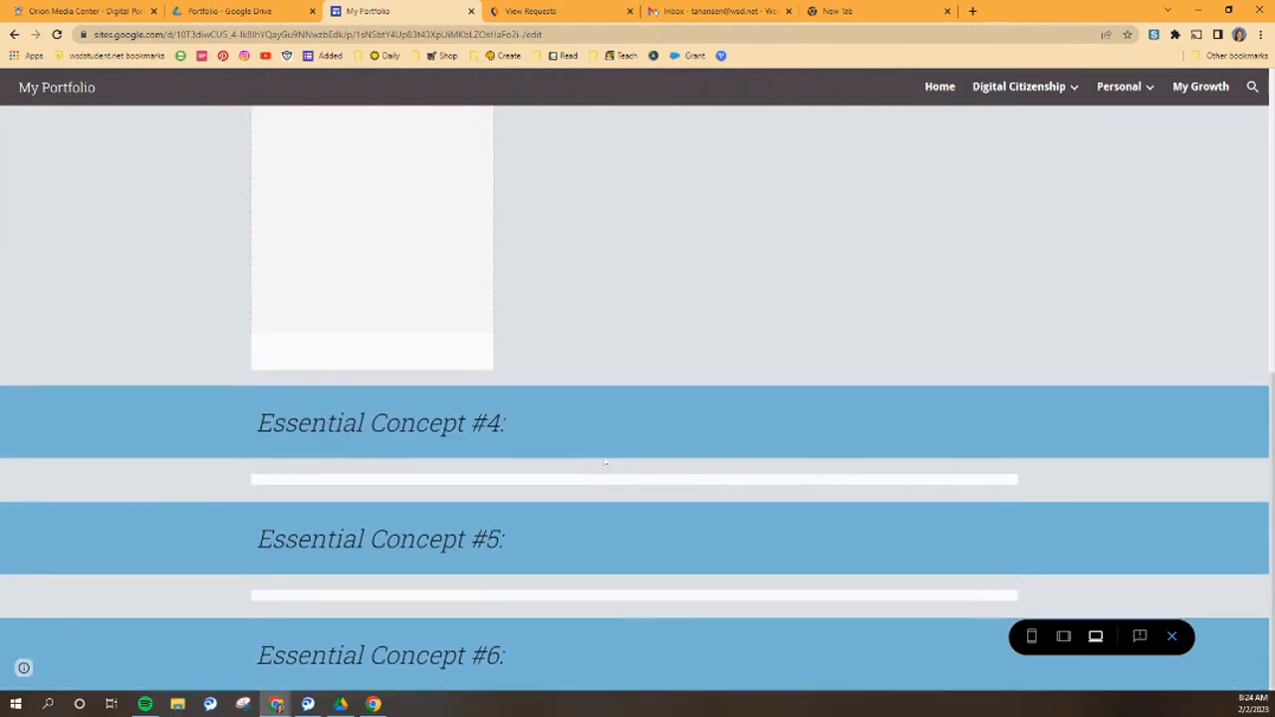
scroll(604, 460, "up", 5)
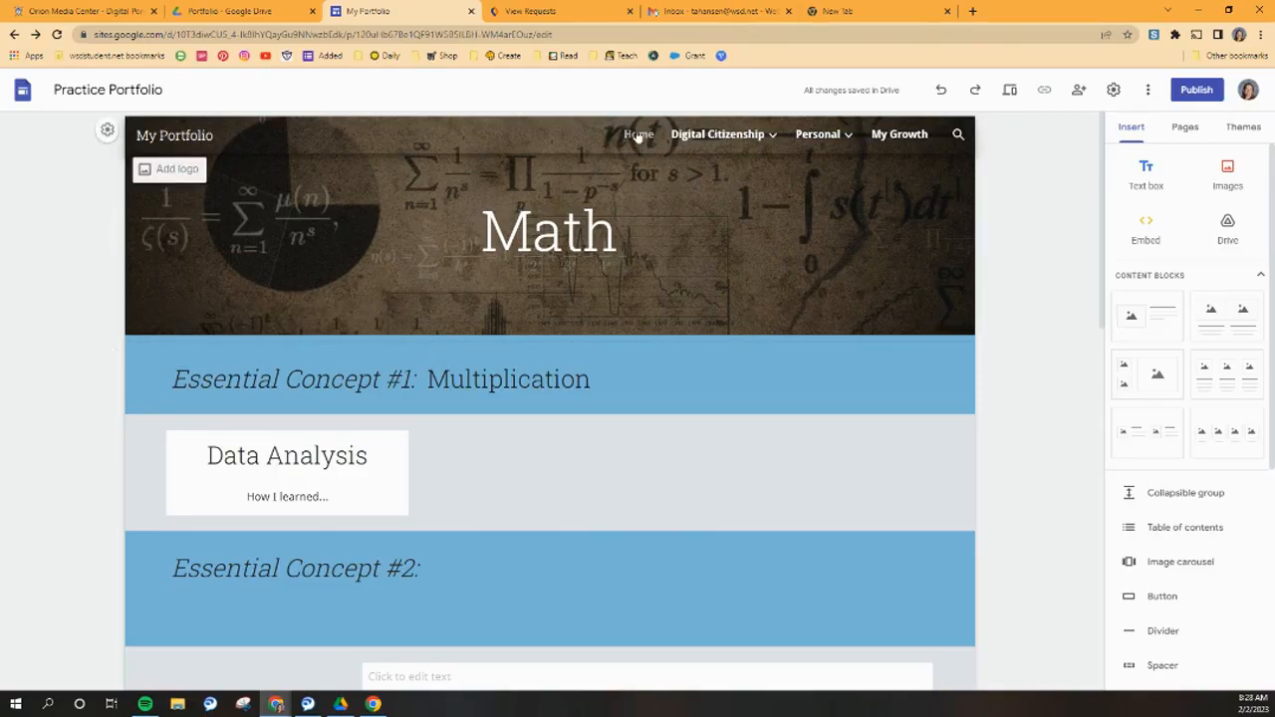
Return to the Home page, display the list of site pages and compare it with the navigation and subject buttons.
left_click(637, 136)
scroll(745, 449, "down", 2)
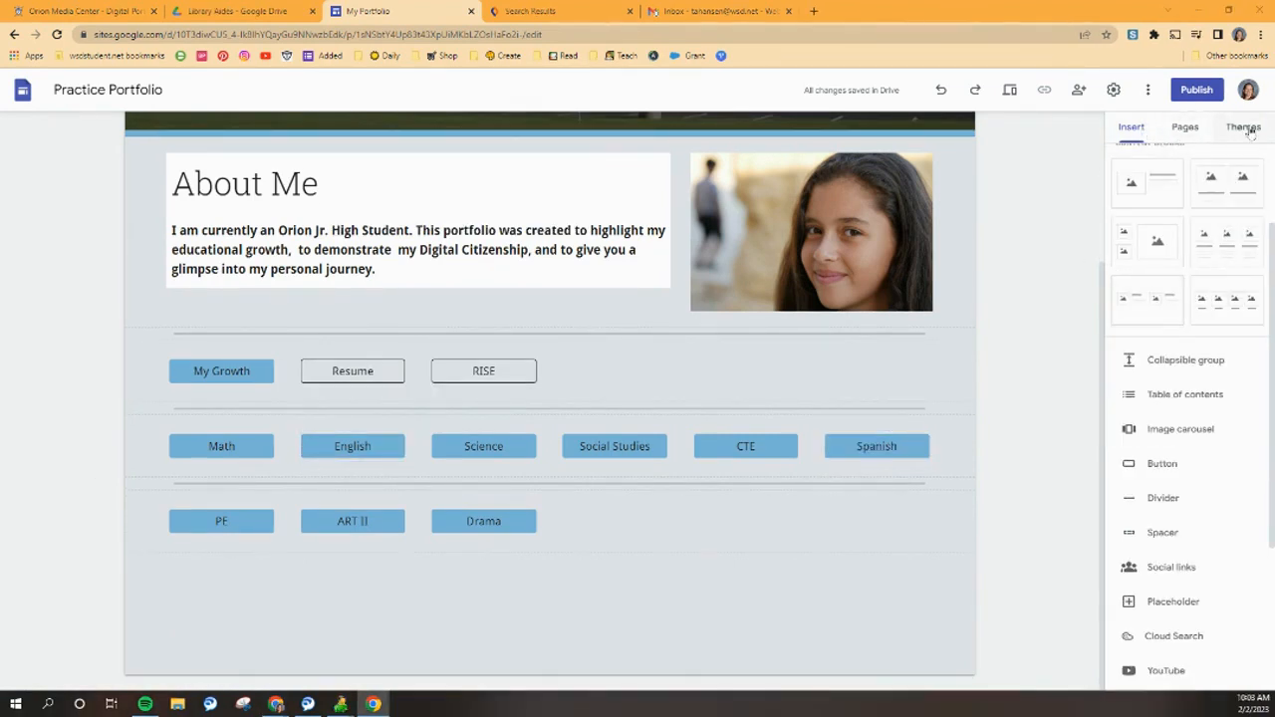
left_click(1185, 128)
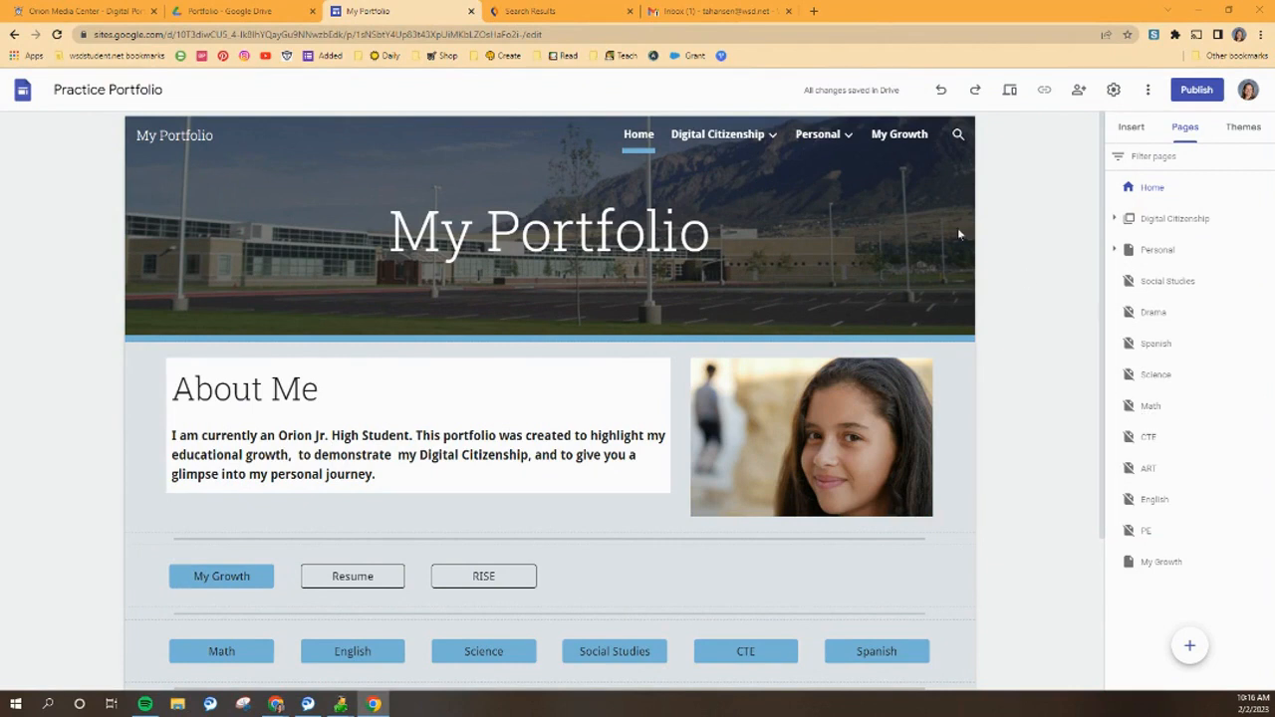
mouse_move(765, 134)
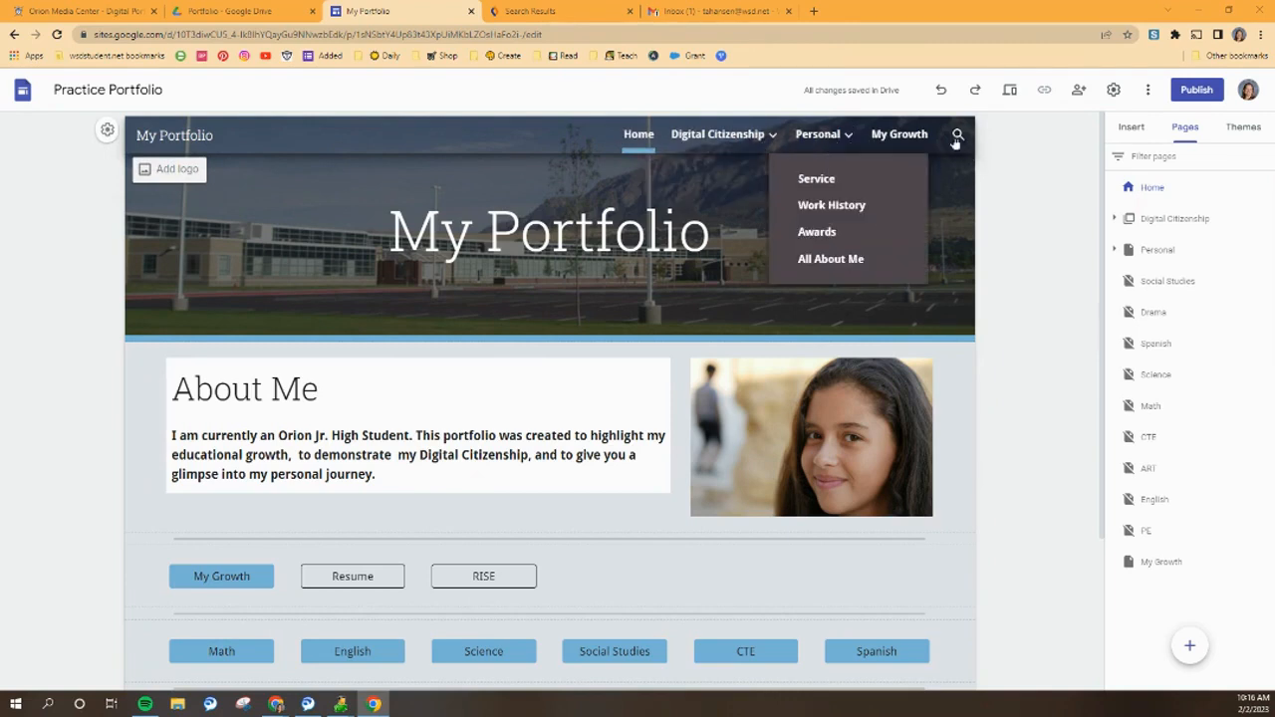
scroll(426, 648, "down", 1)
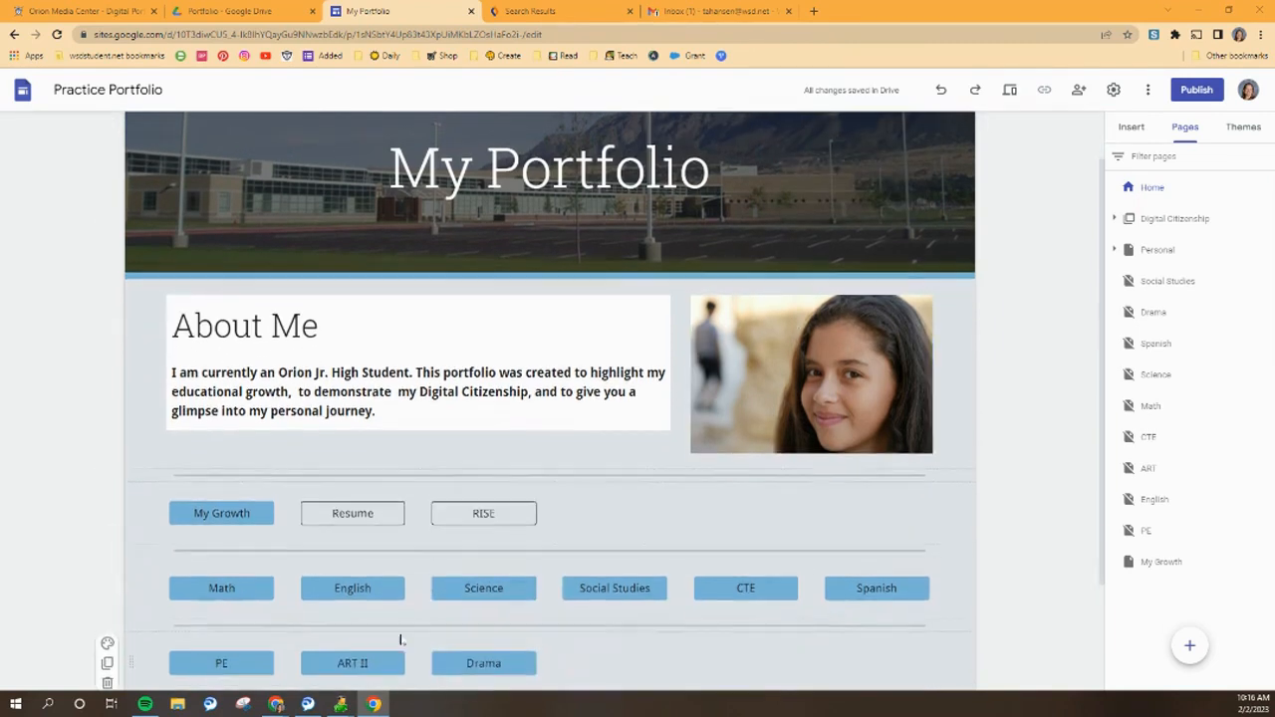
scroll(868, 571, "up", 1)
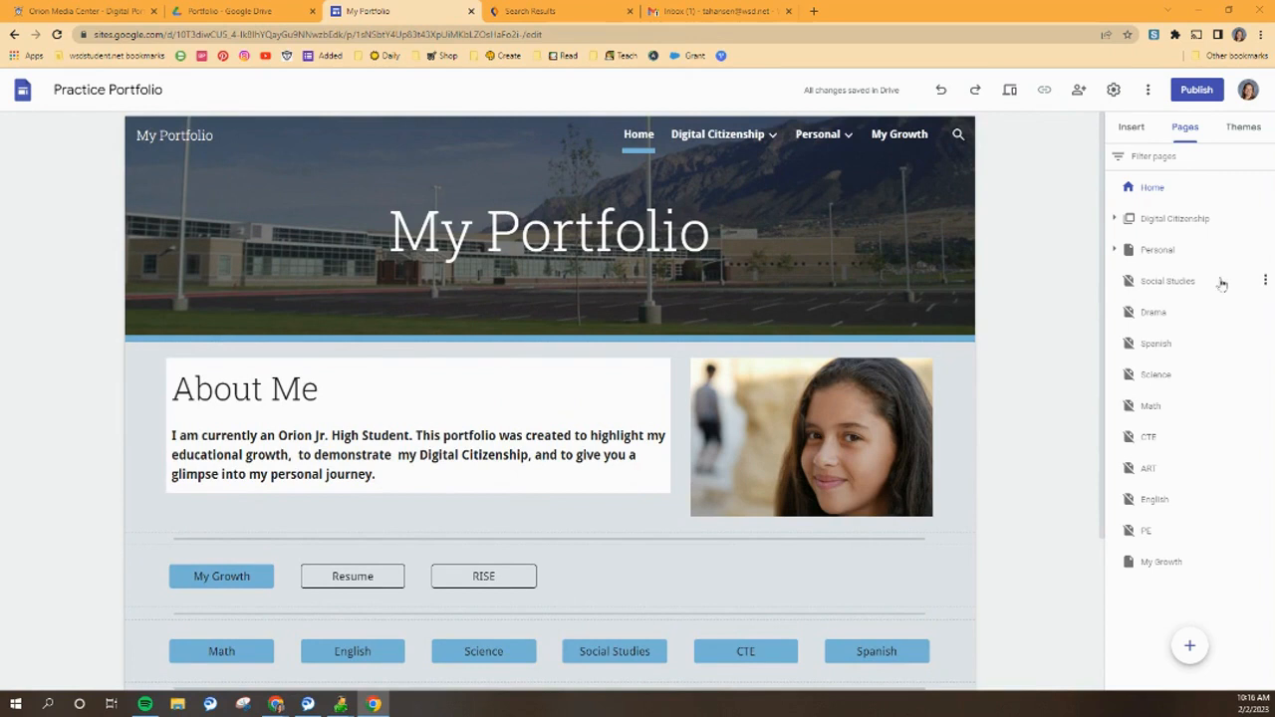
Show the Social Studies page in the site navigation and hide it from the navigation again.
left_click(1266, 281)
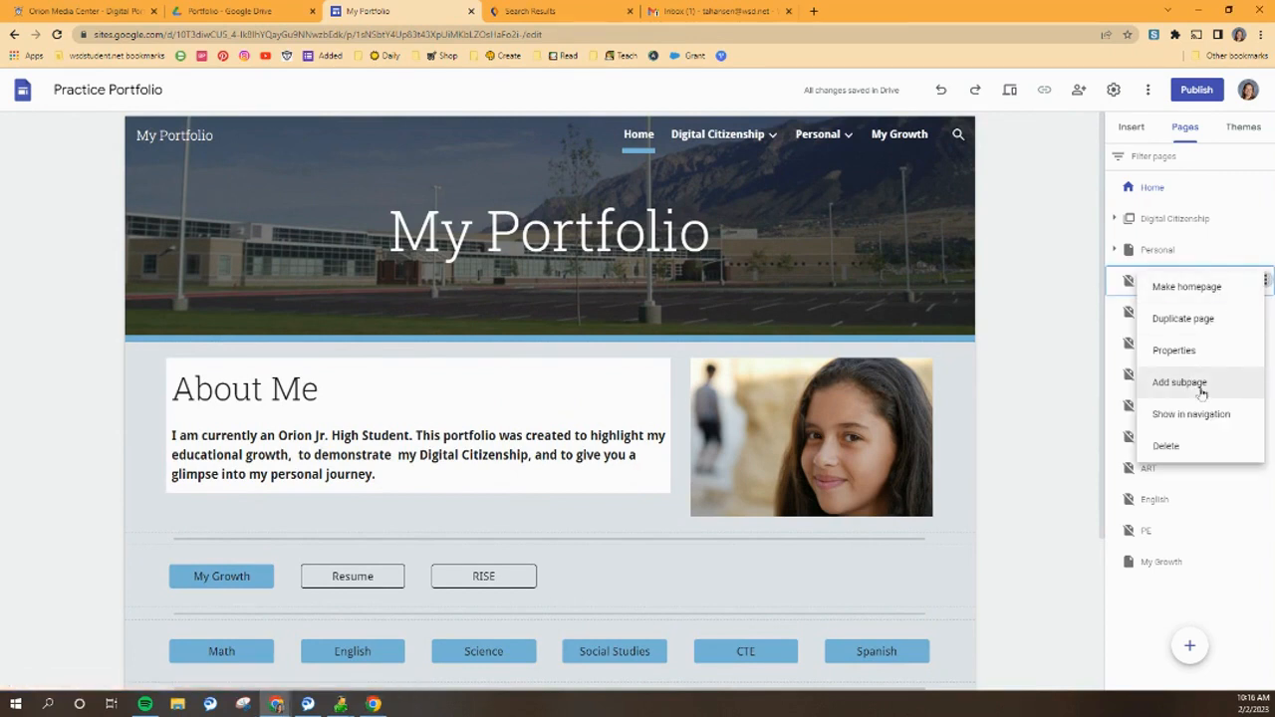
left_click(1196, 418)
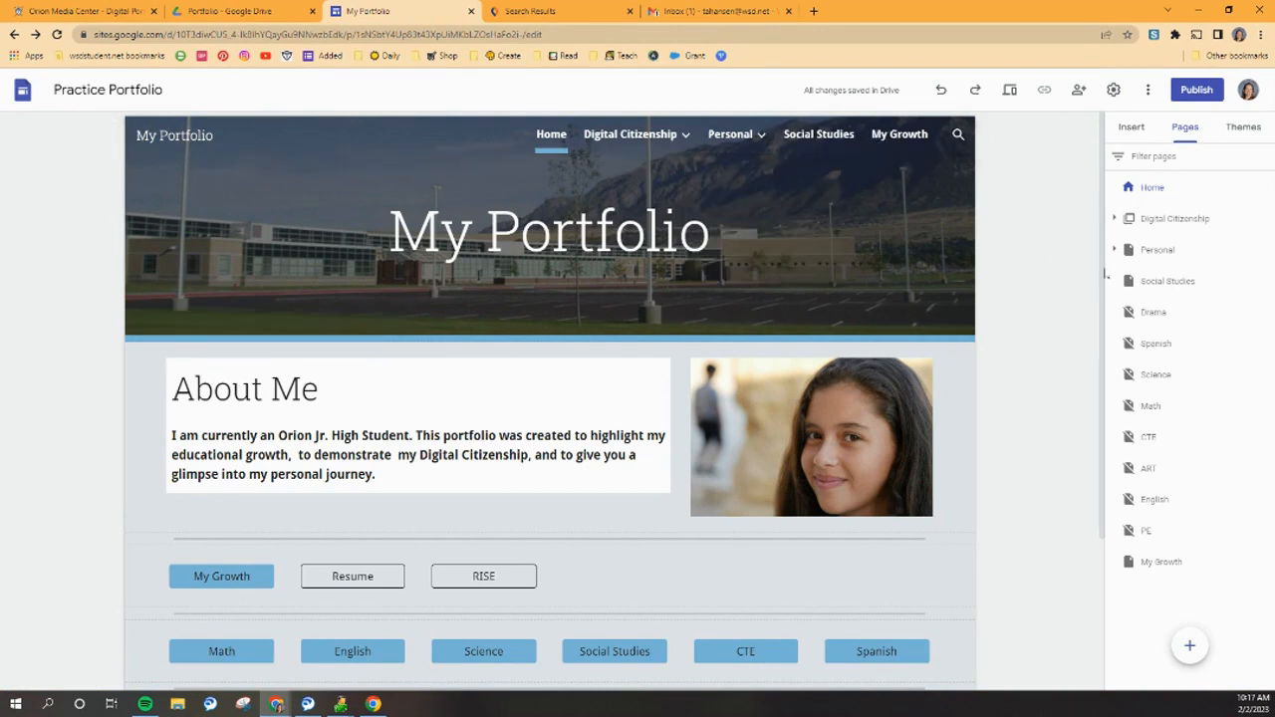
left_click(1265, 282)
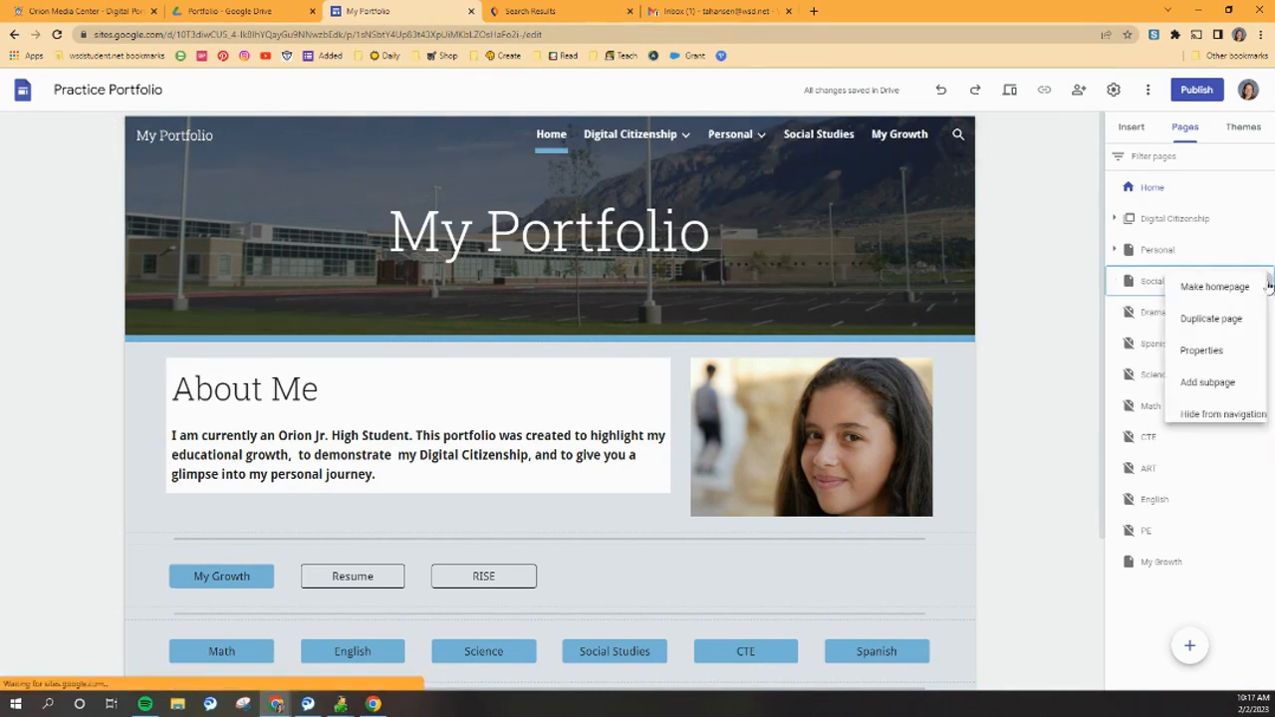
left_click(1189, 420)
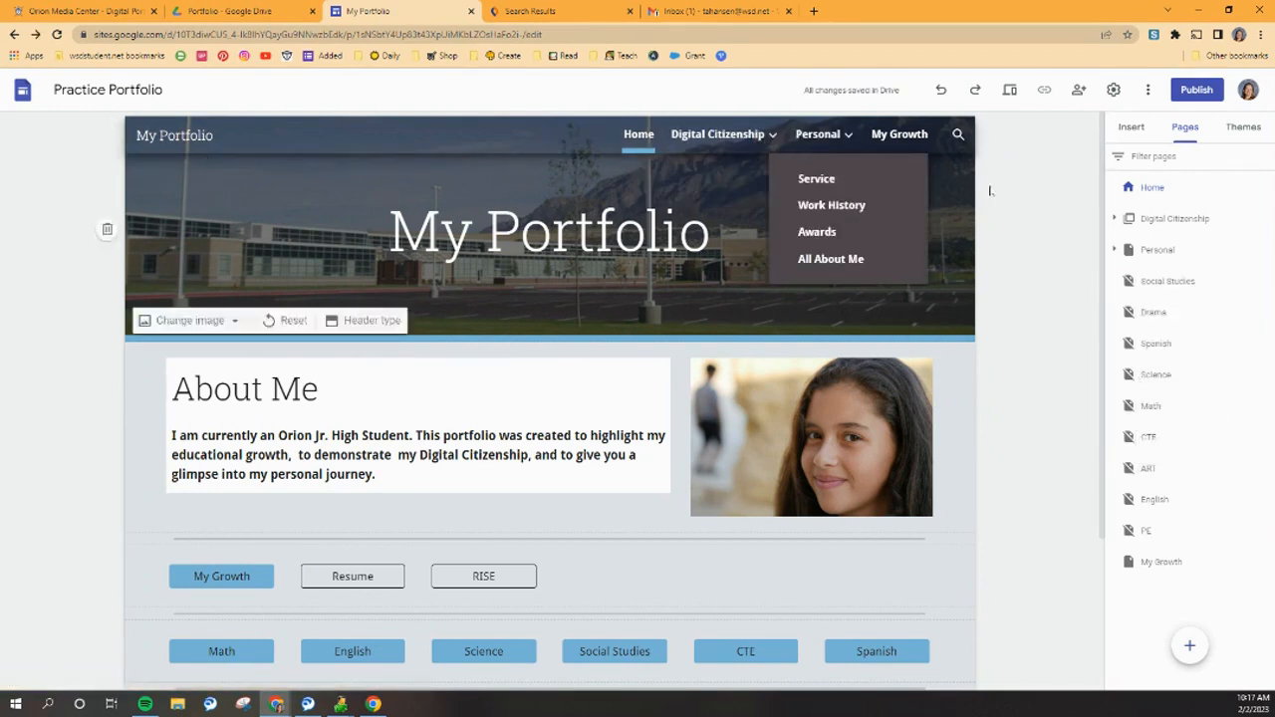
Rename the Spanish page to German in its page properties.
scroll(885, 524, "down", 3)
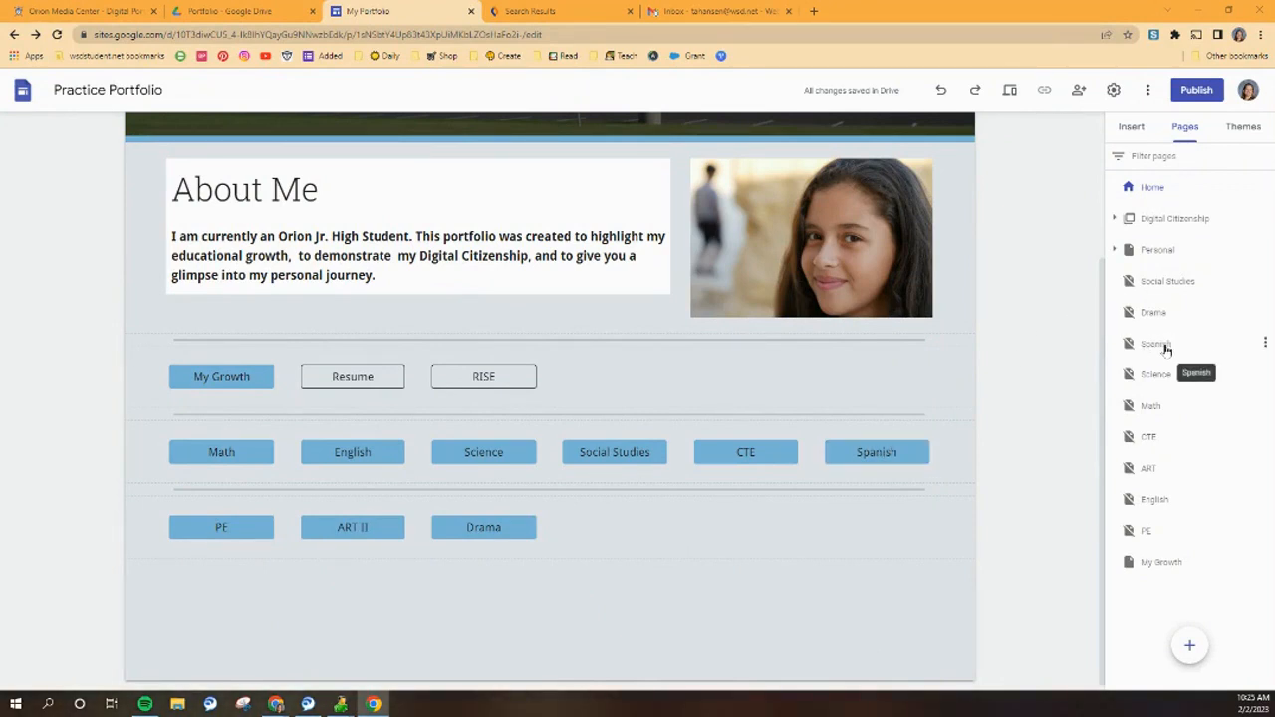
left_click(1265, 344)
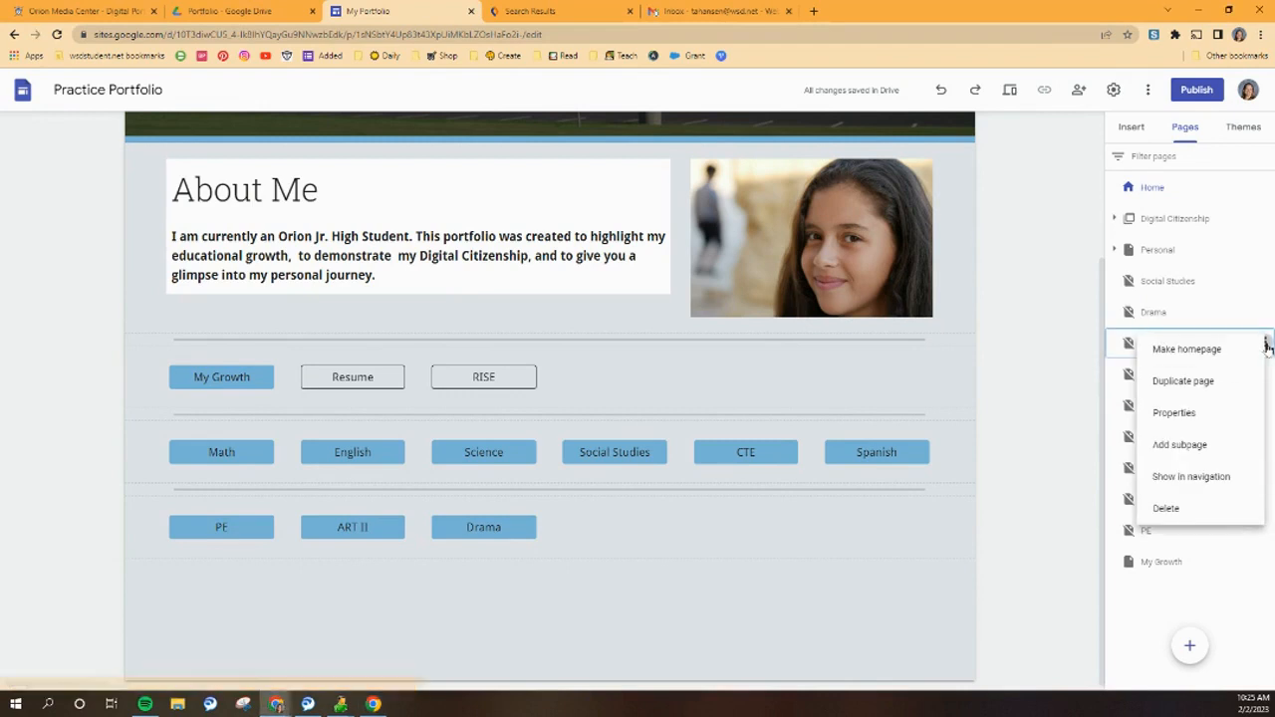
left_click(1186, 413)
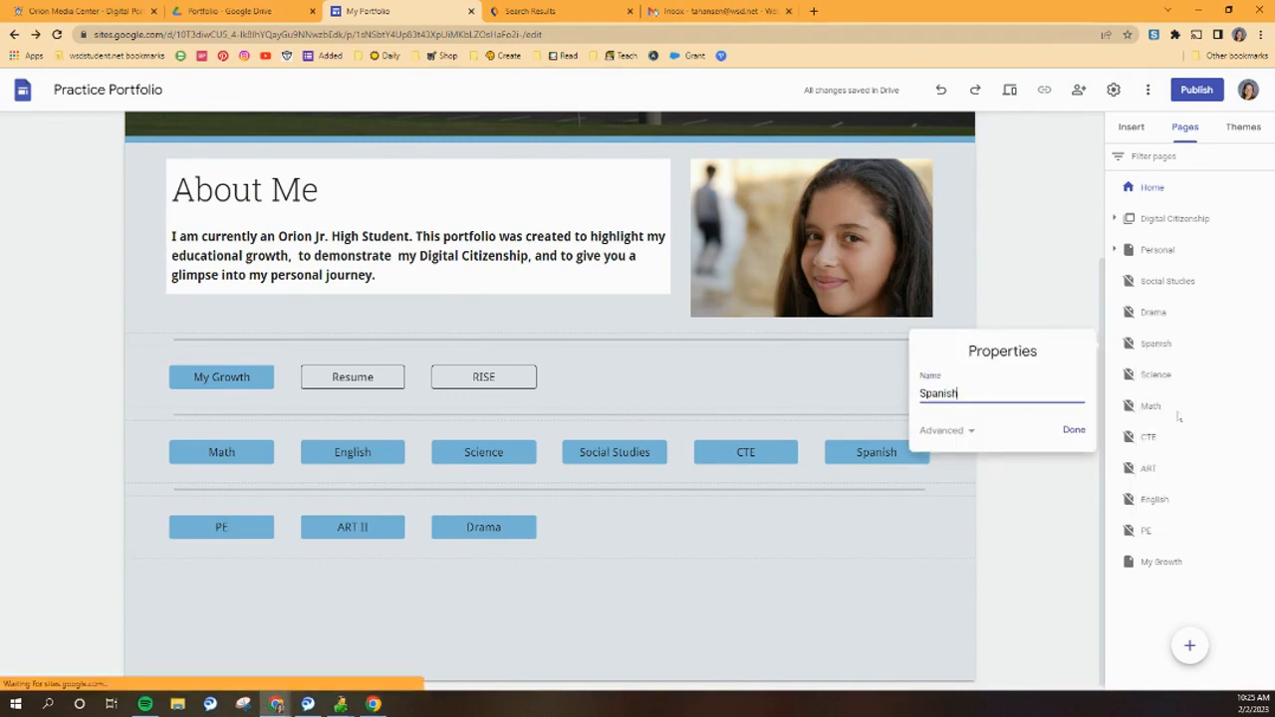
left_click_drag(989, 406, 833, 415)
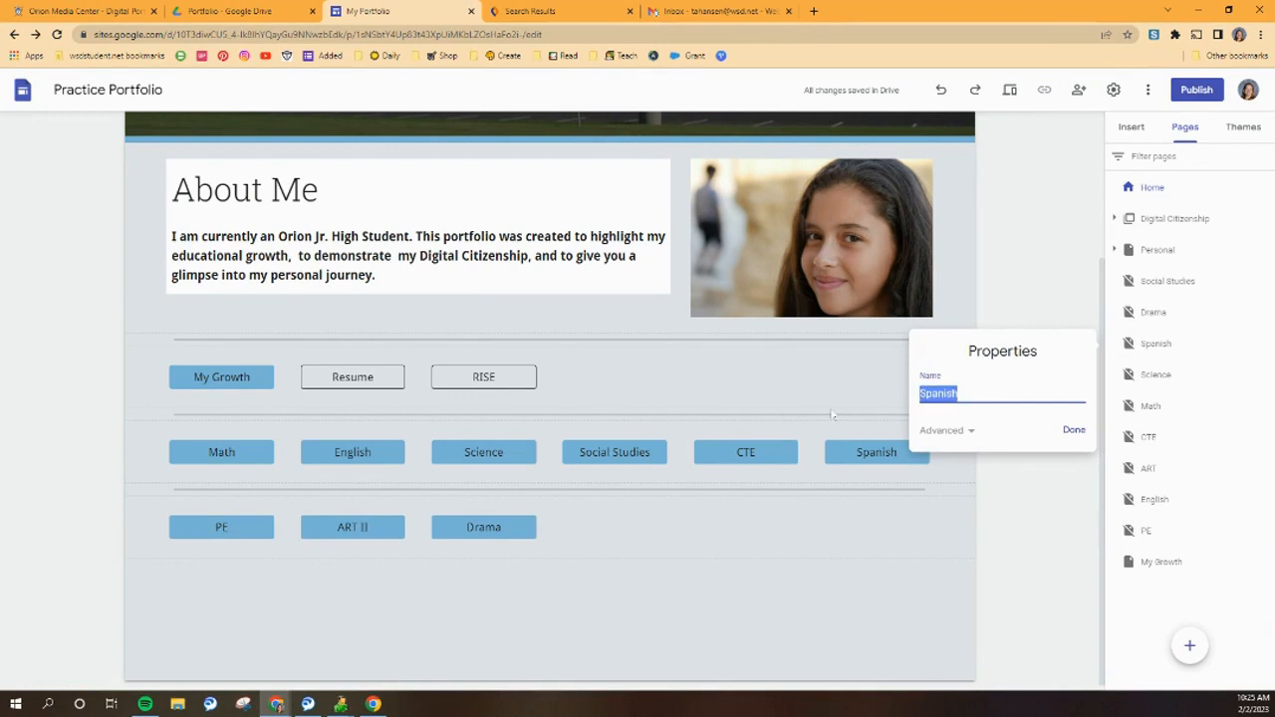
type("German")
left_click(1072, 432)
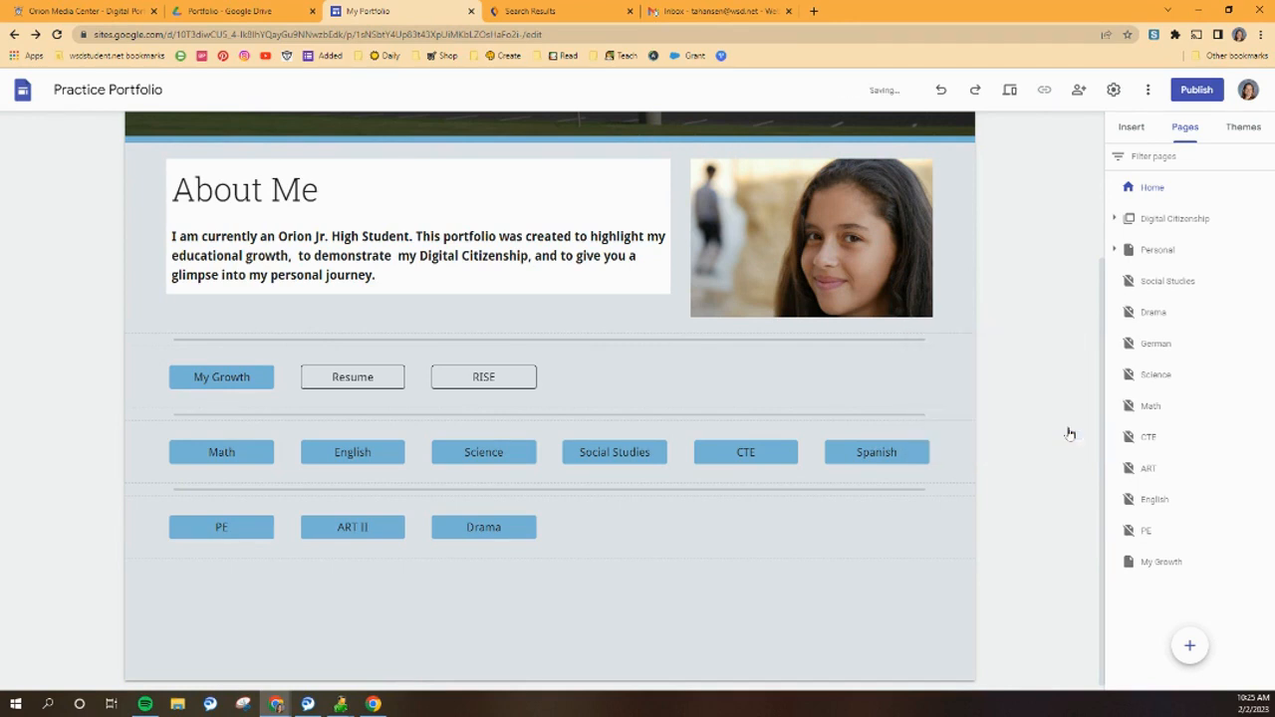
Open the renamed German page and change its header title to German.
left_click(1156, 344)
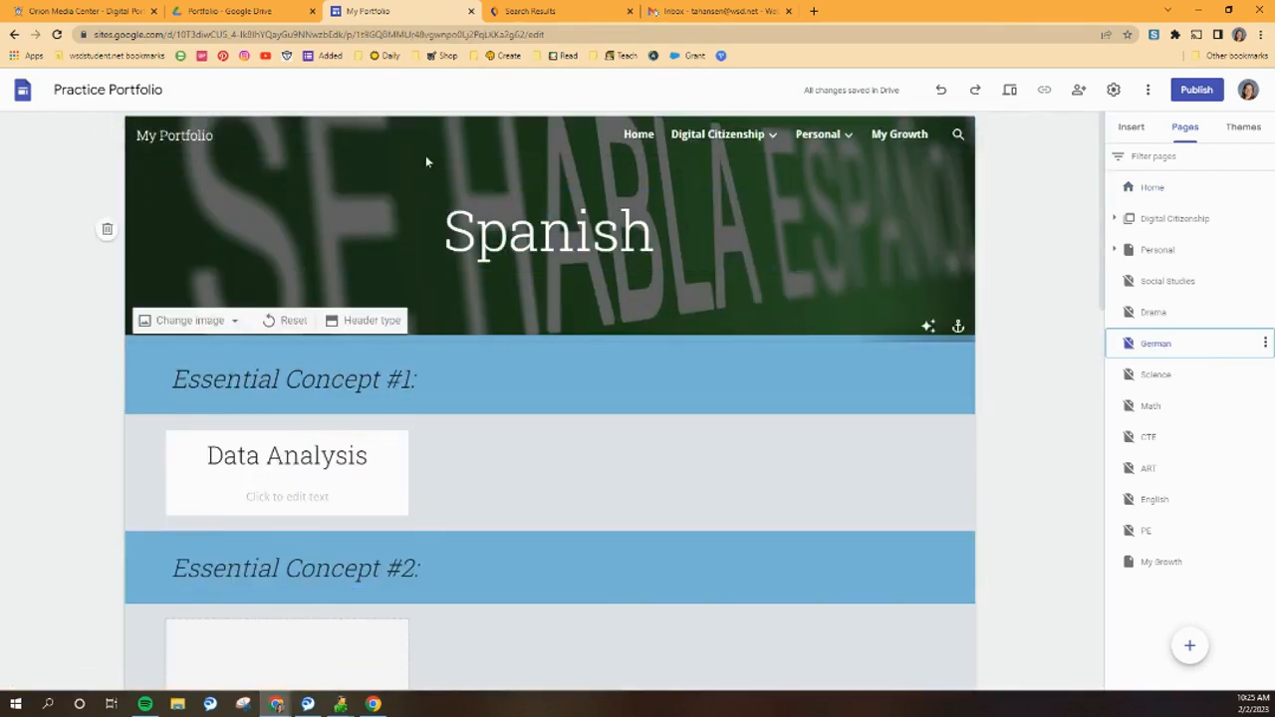
left_click(657, 231)
left_click_drag(660, 232, 453, 227)
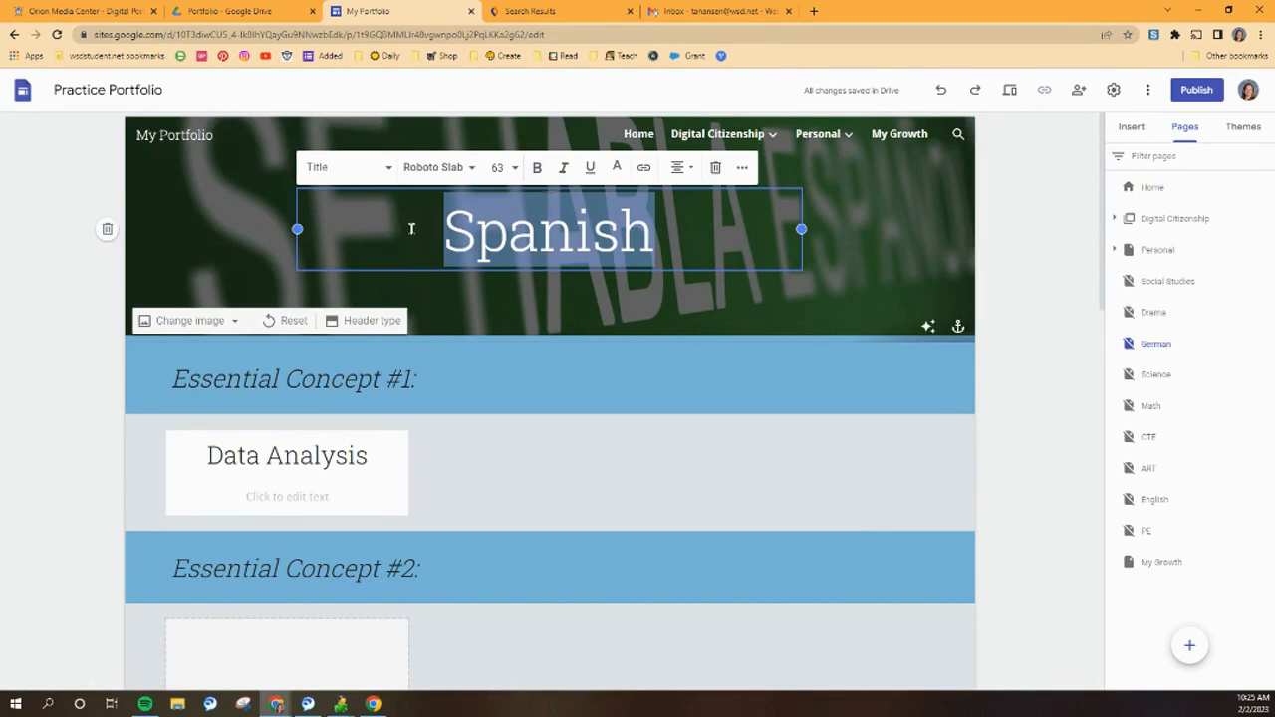
type("German")
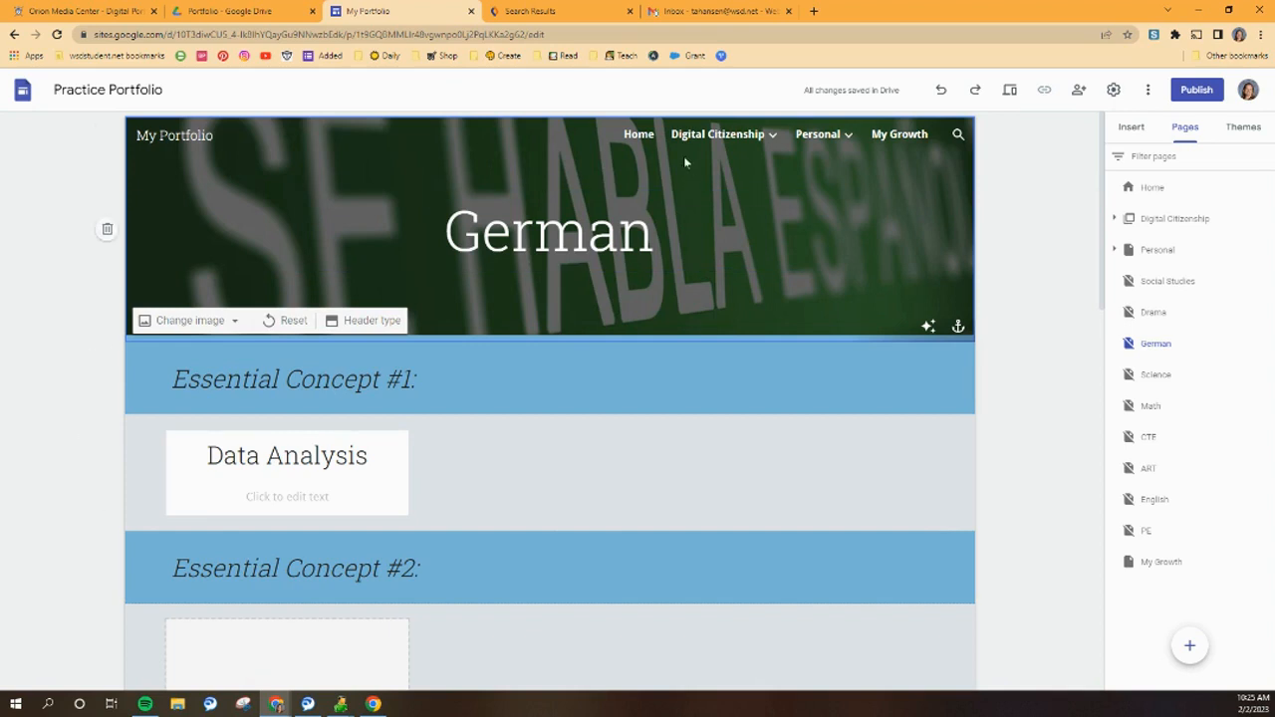
Change the name of the Spanish button on the Home page to German and update the button.
left_click(1155, 190)
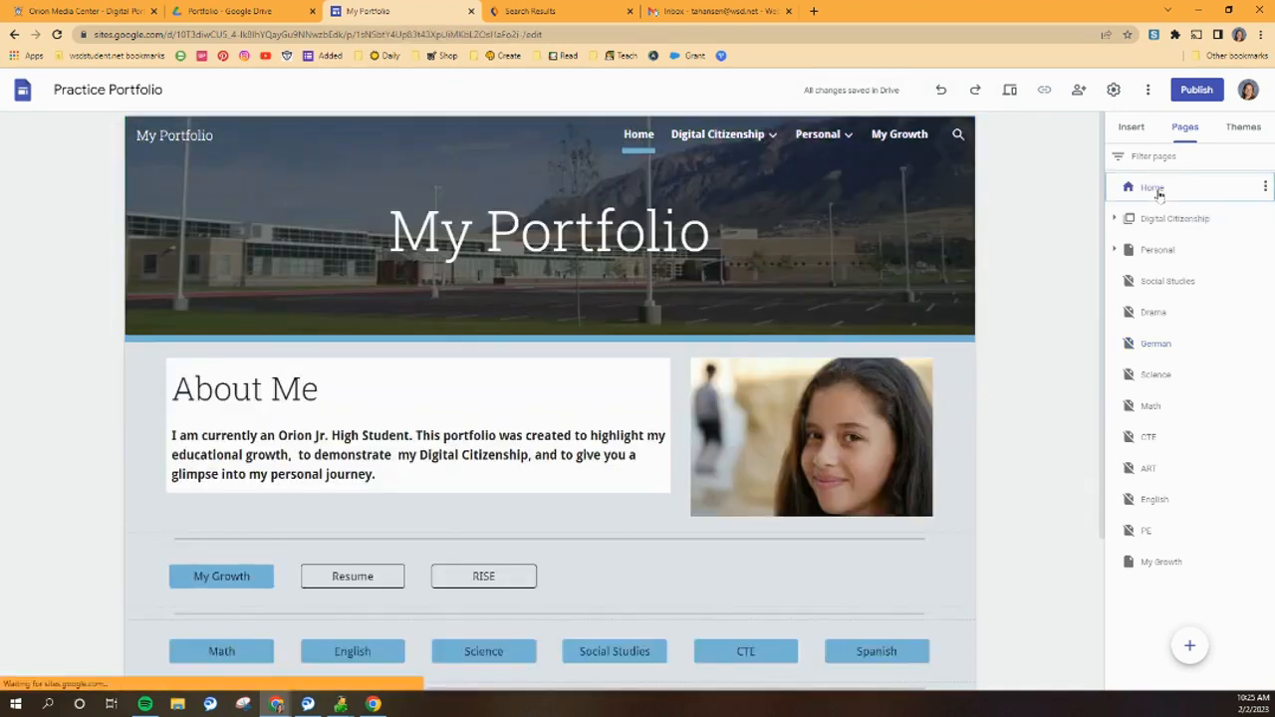
scroll(966, 411, "down", 1)
scroll(966, 412, "down", 1)
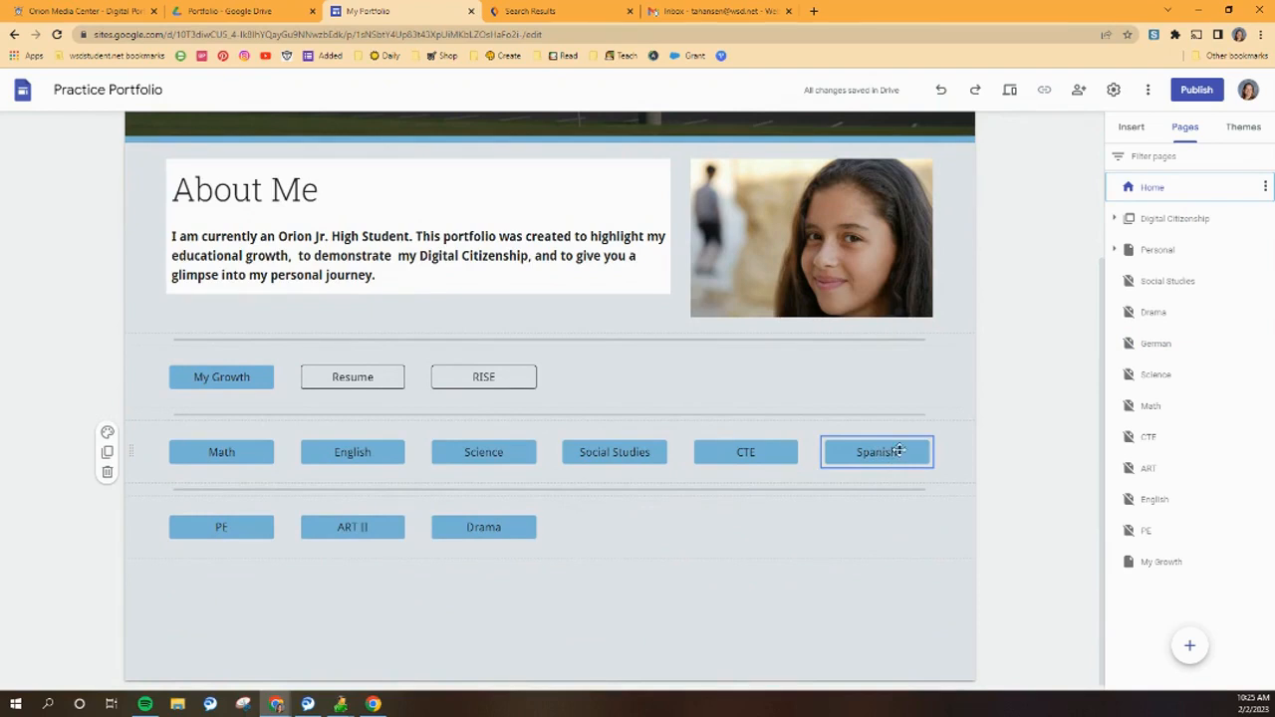
left_click(899, 451)
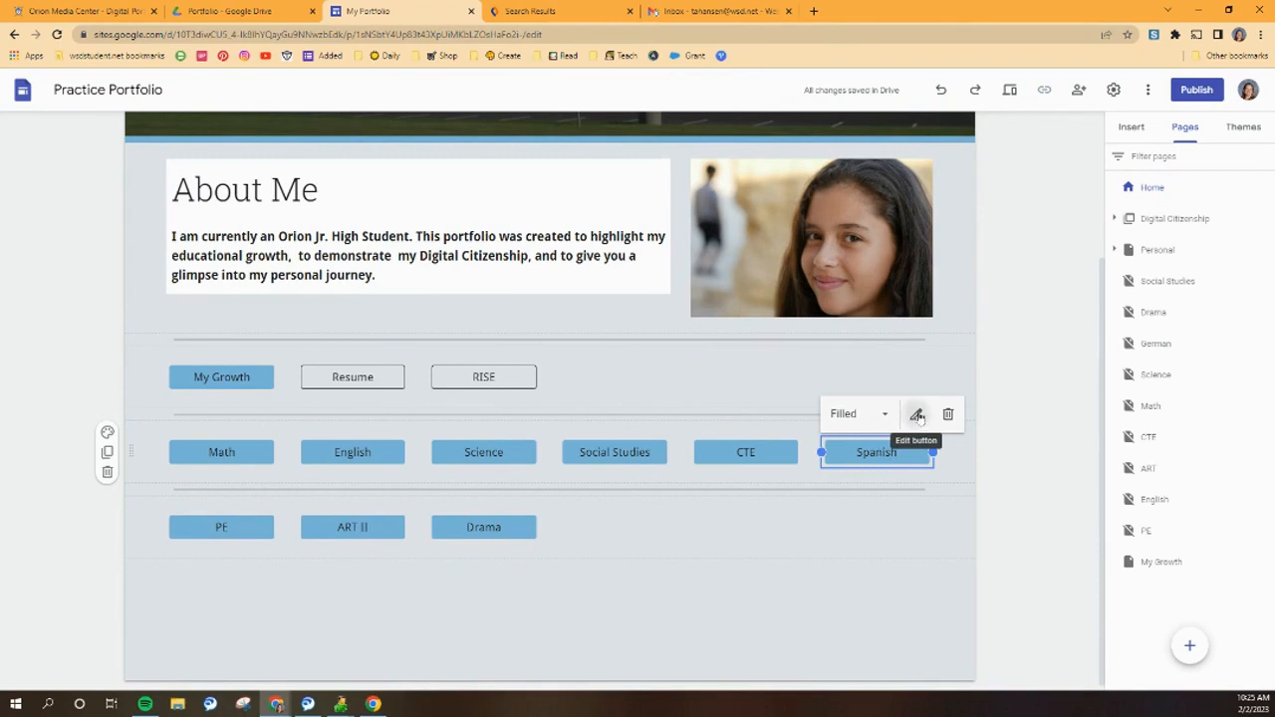
left_click(917, 415)
left_click(619, 347)
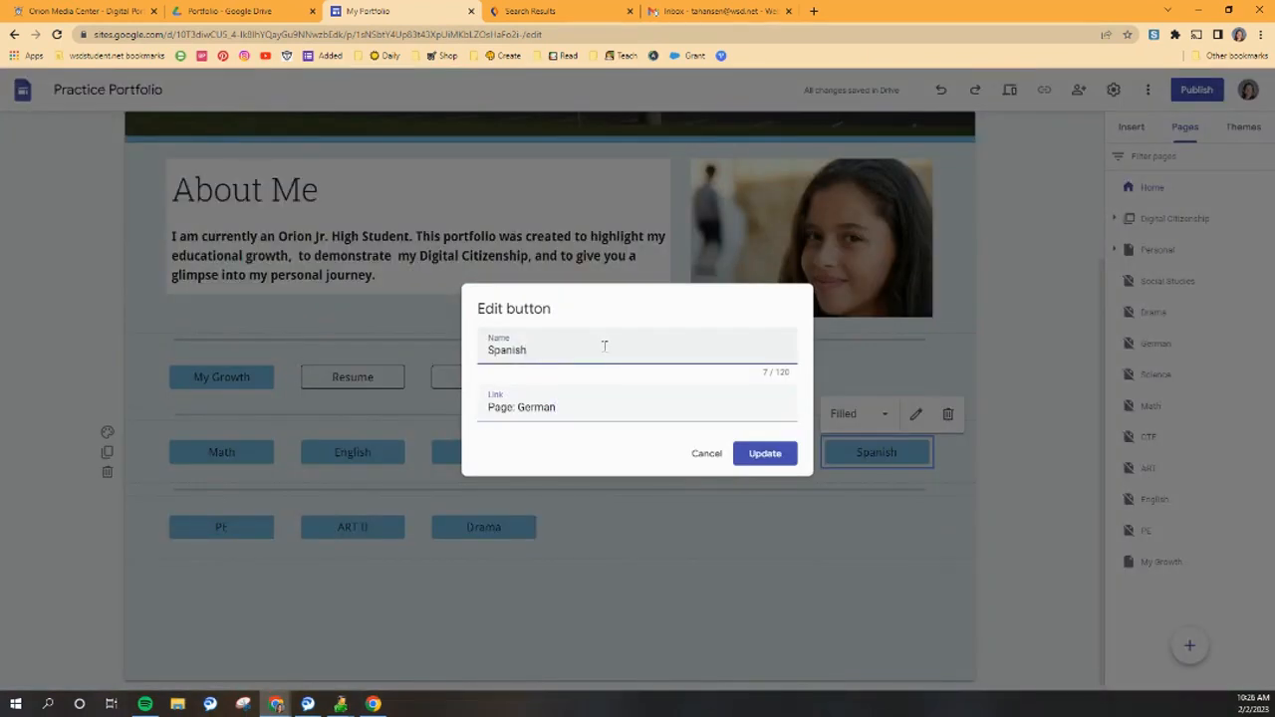
left_click_drag(565, 346, 469, 351)
type("Ger")
left_click(765, 454)
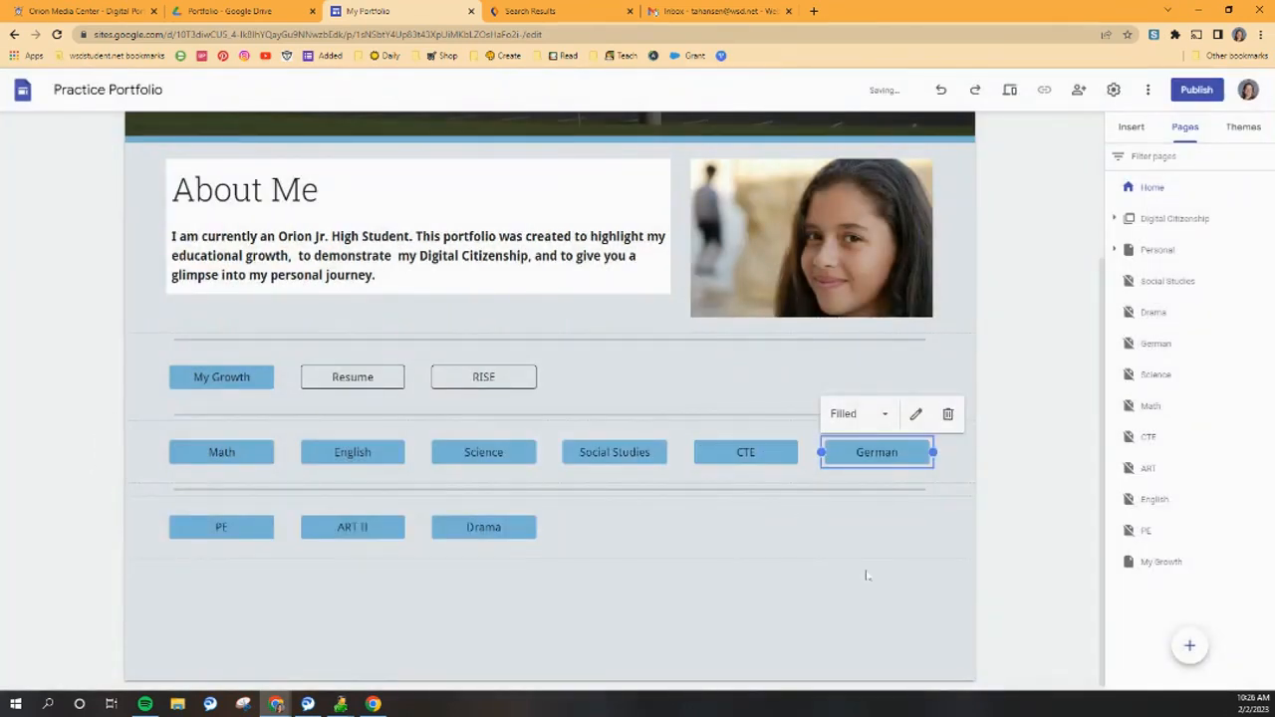
Preview the site, test the German button's link and close the preview to check the German page in the editor.
left_click(1011, 90)
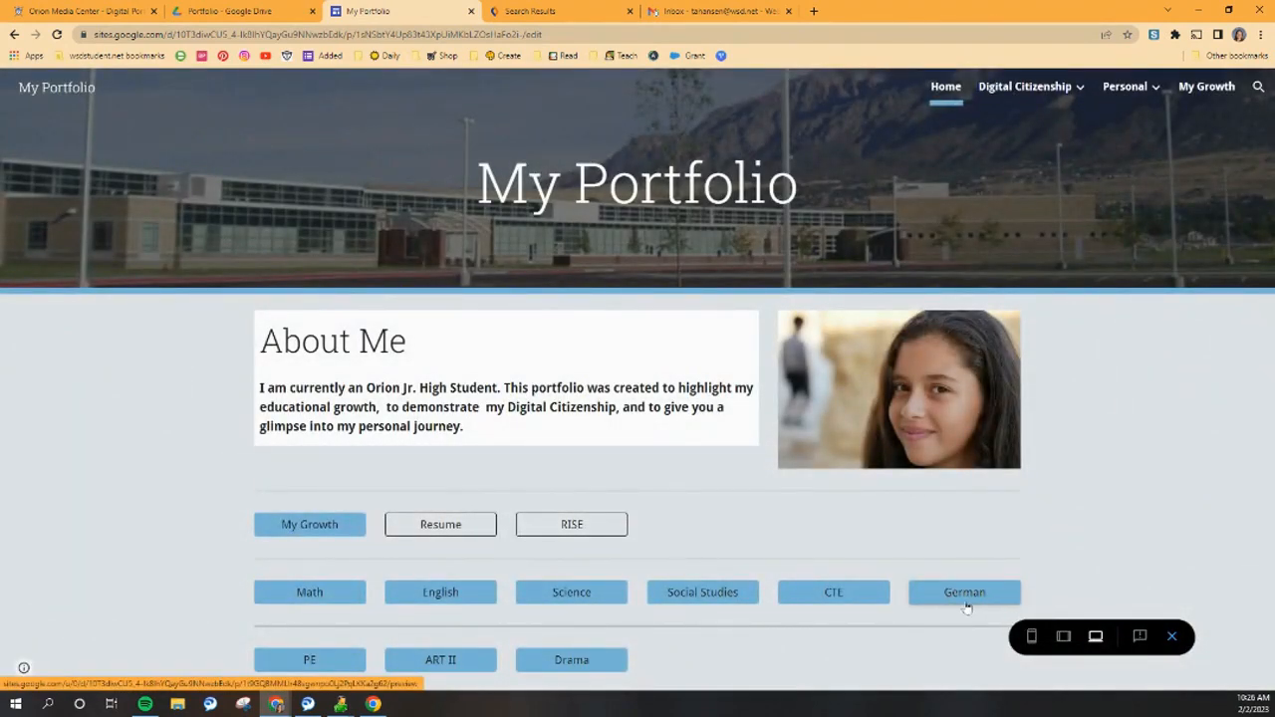
left_click(965, 596)
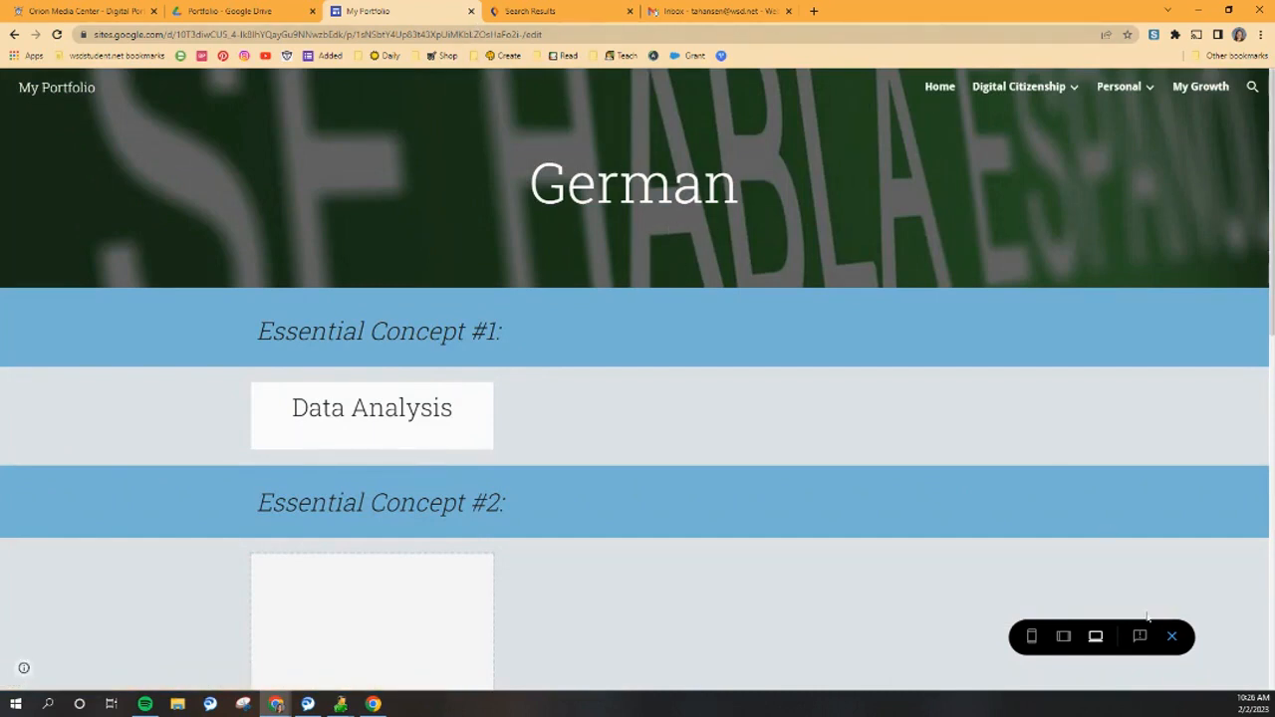
left_click(1171, 635)
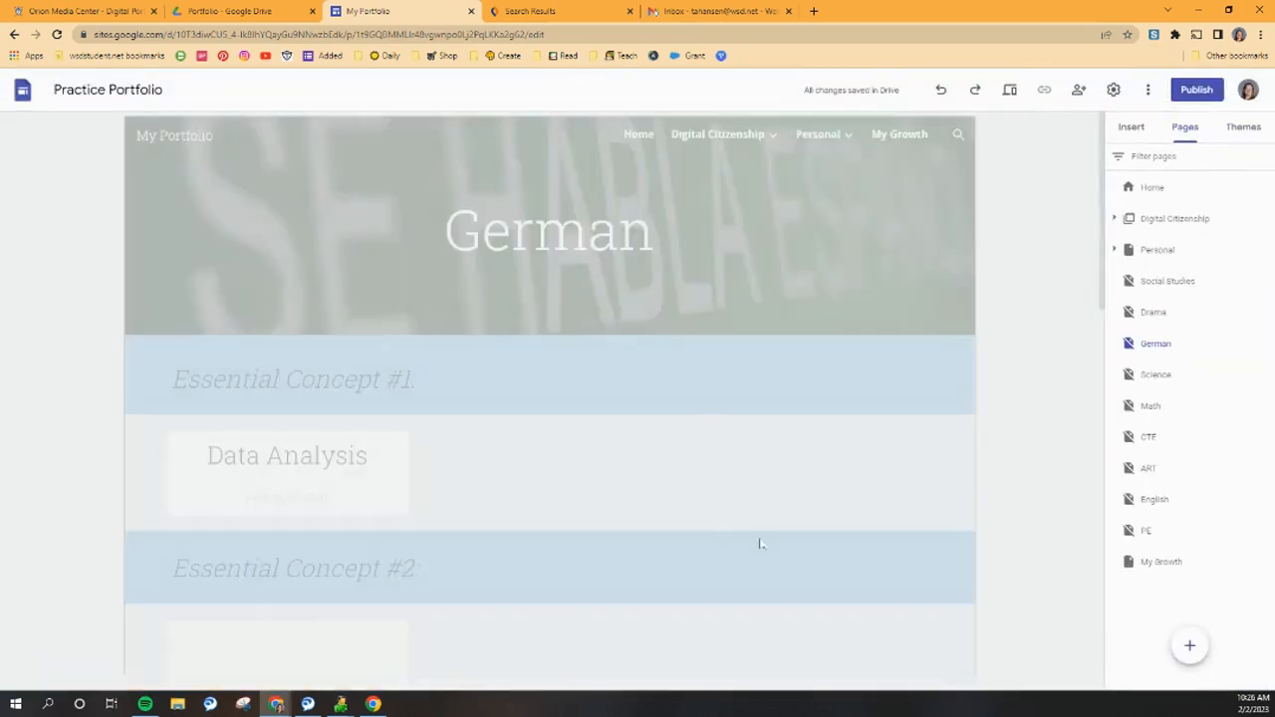
scroll(708, 541, "down", 3)
scroll(708, 541, "up", 3)
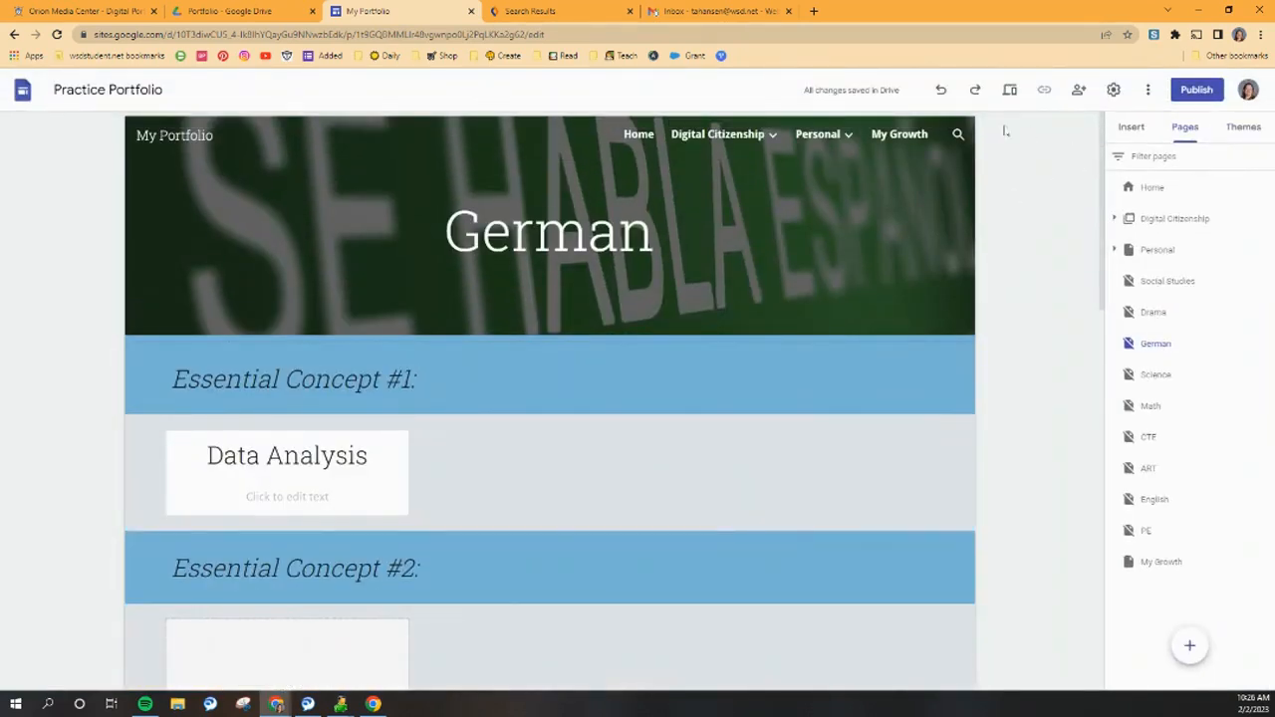
Return to the Home page and rename the Drama page to Choir in its page properties.
left_click(635, 138)
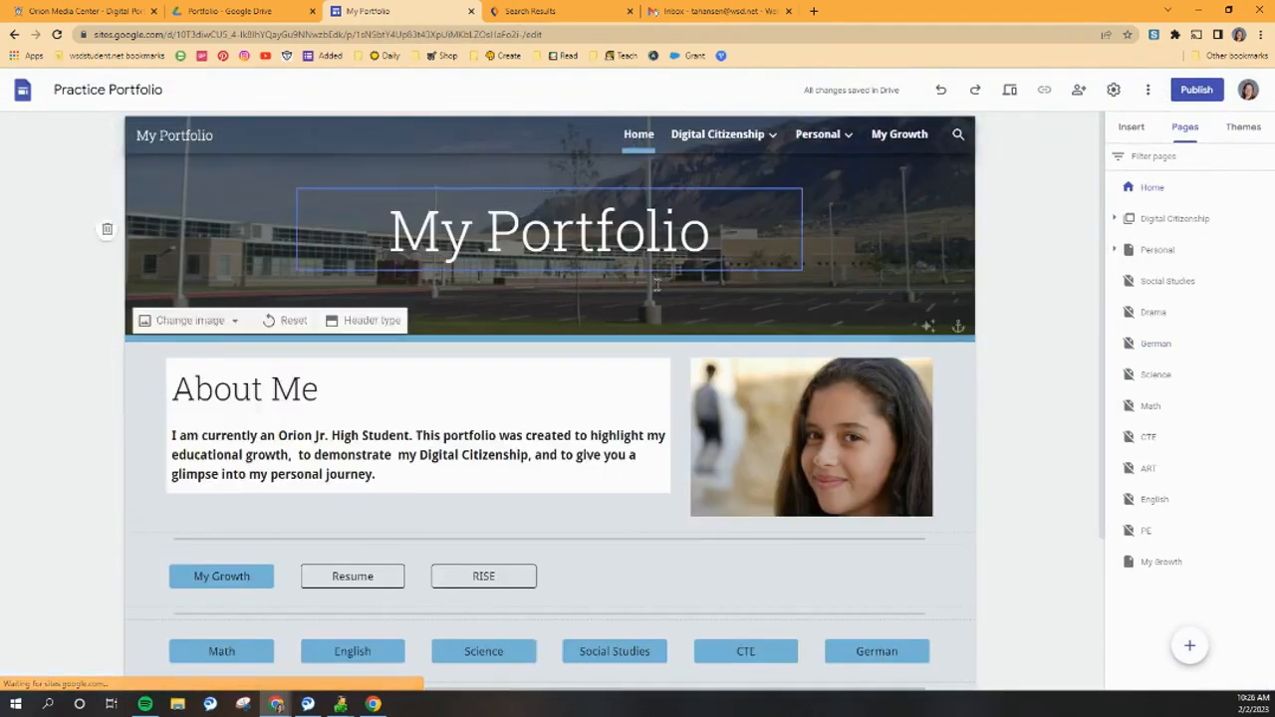
scroll(657, 286, "down", 2)
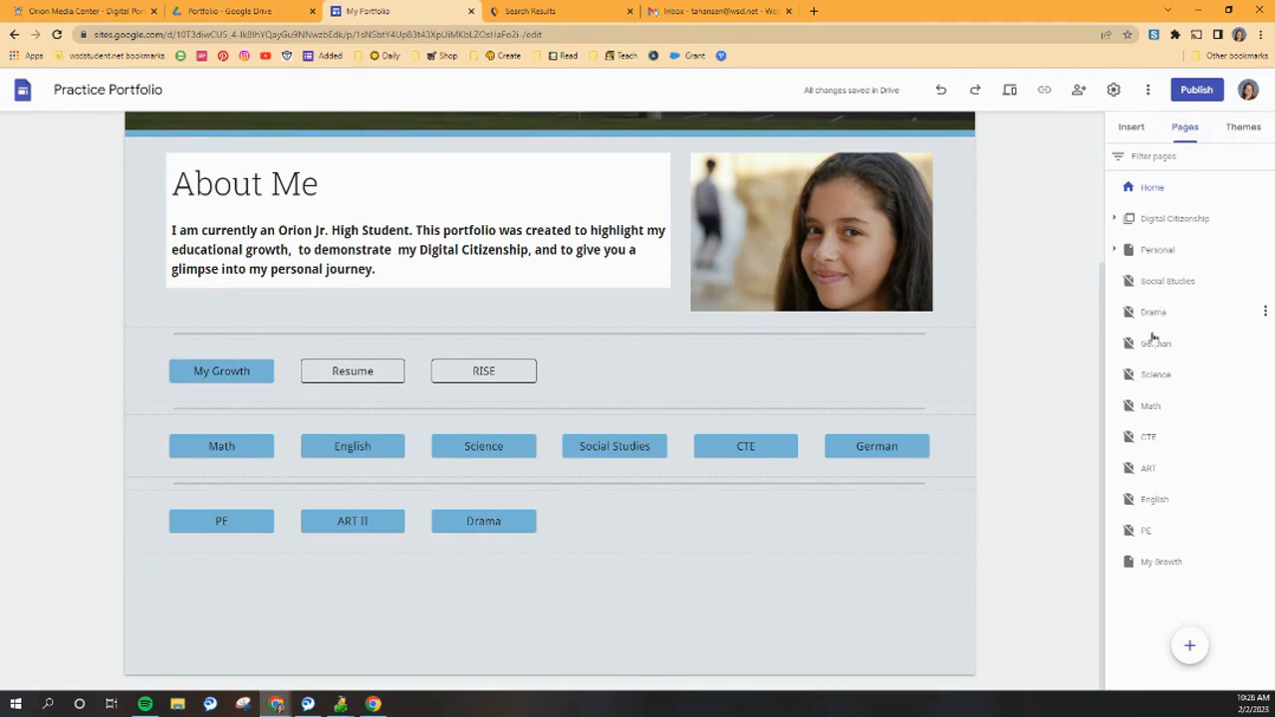
left_click(1266, 313)
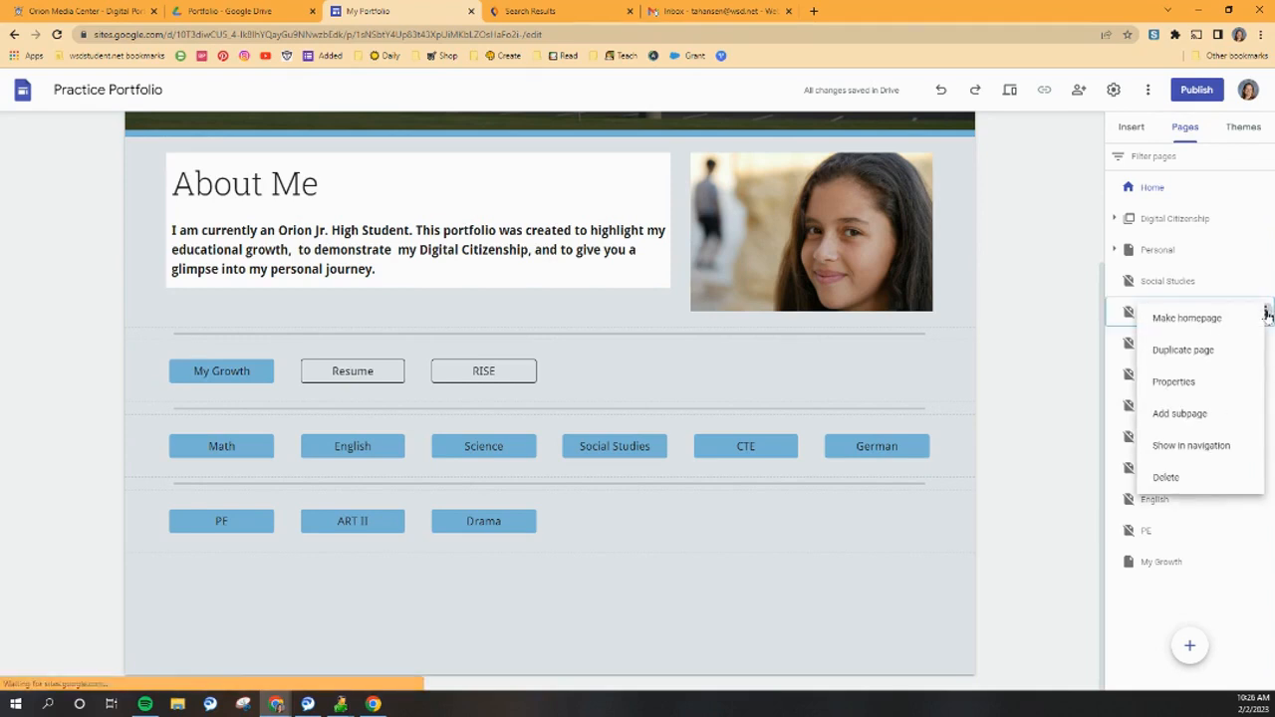
left_click(1184, 384)
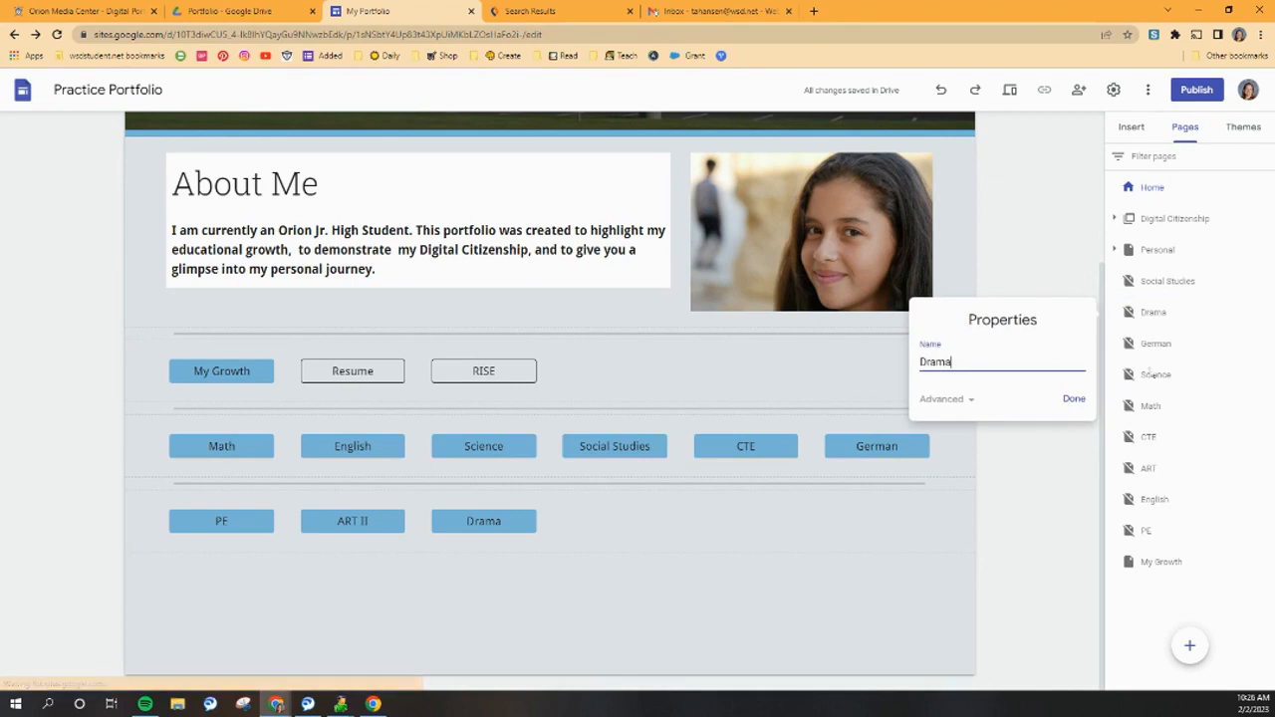
left_click_drag(999, 361, 851, 365)
type("Choir")
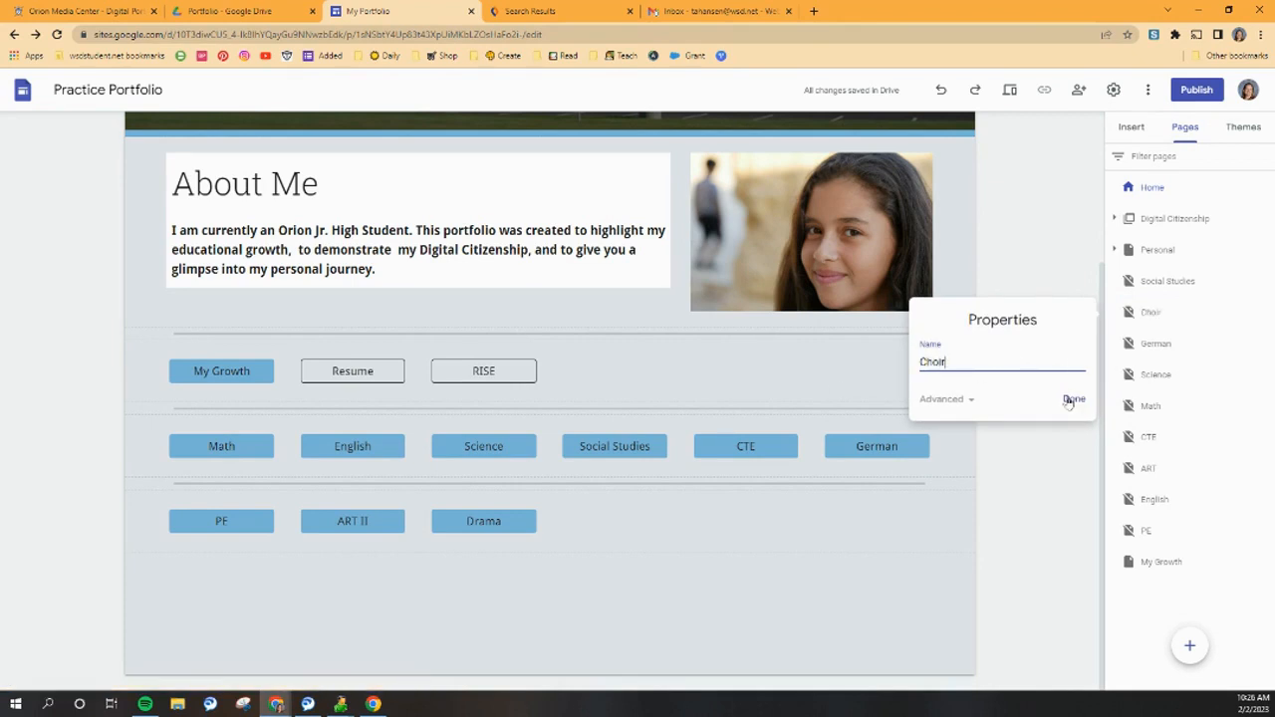
left_click(1072, 399)
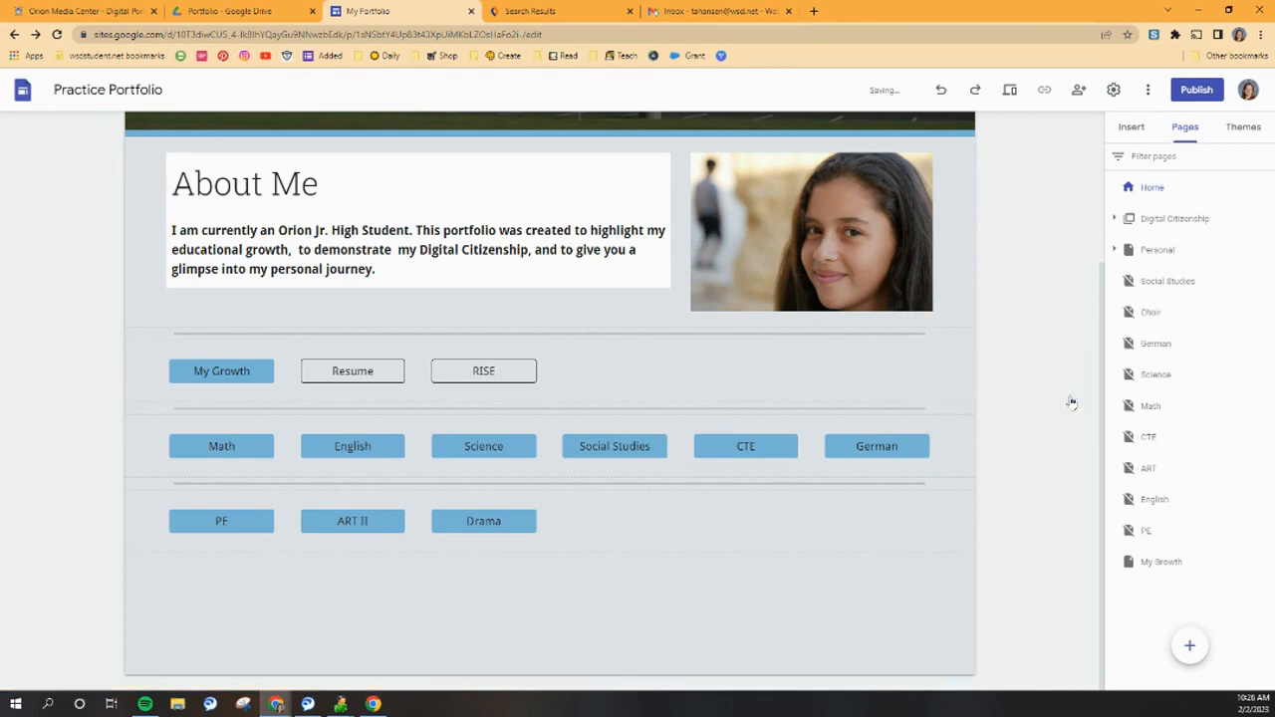
Open the renamed Choir page and change its header title to Choir.
left_click(1148, 312)
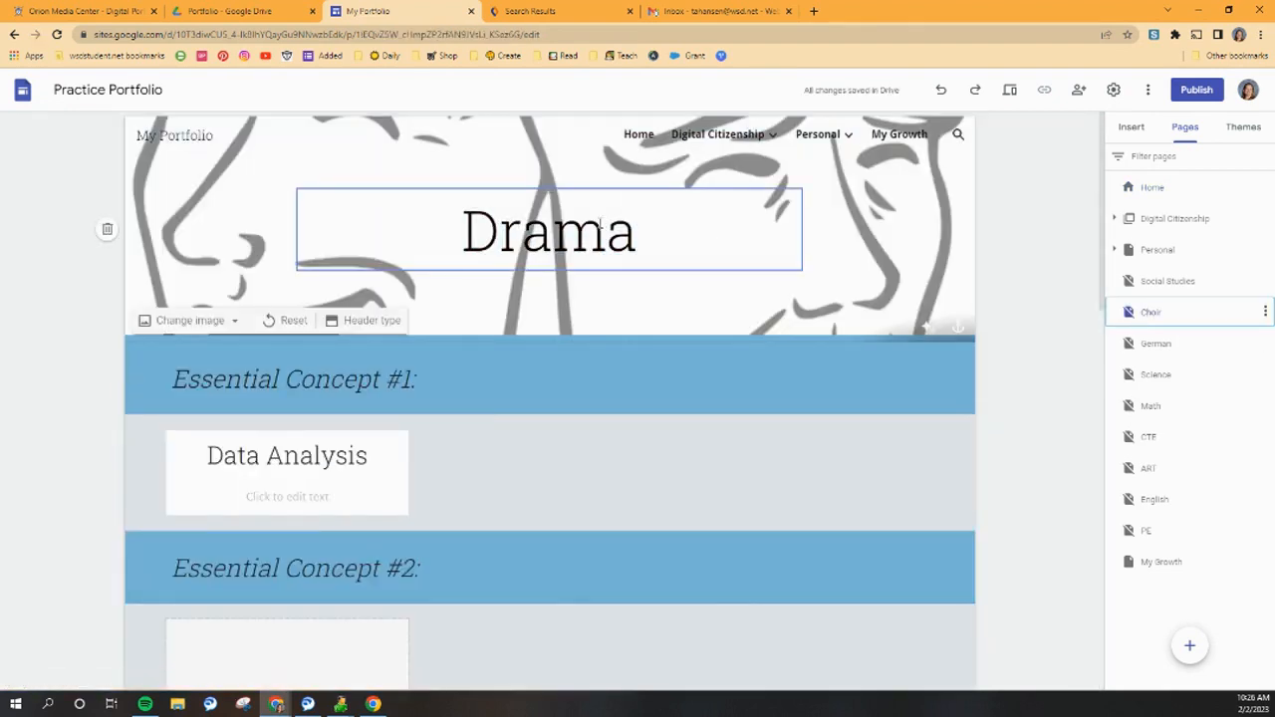
left_click_drag(631, 228, 390, 225)
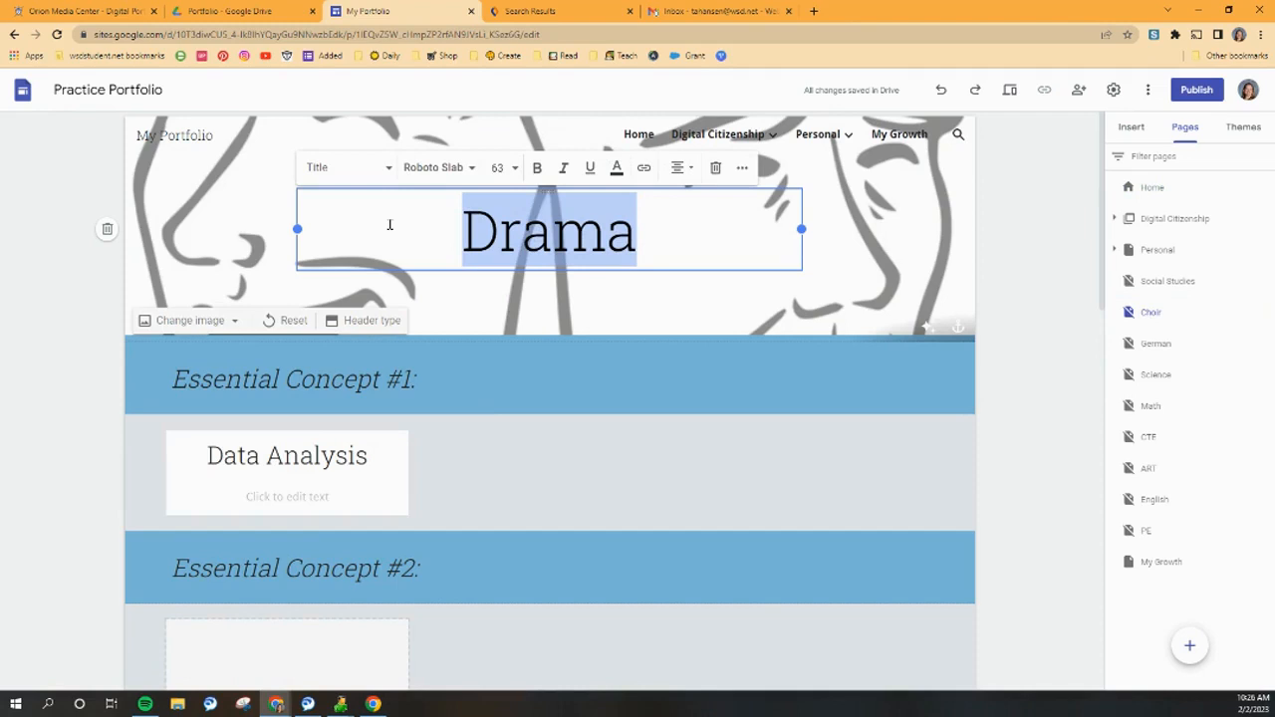
type("Choir")
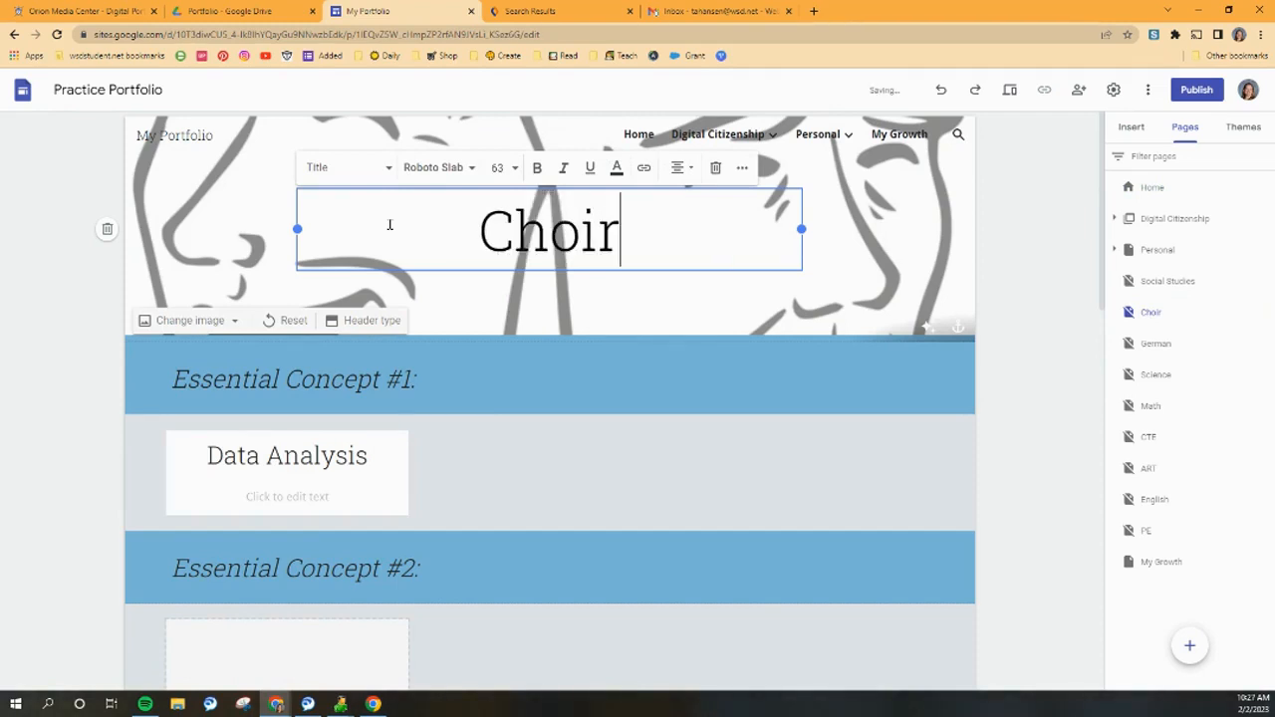
left_click(915, 236)
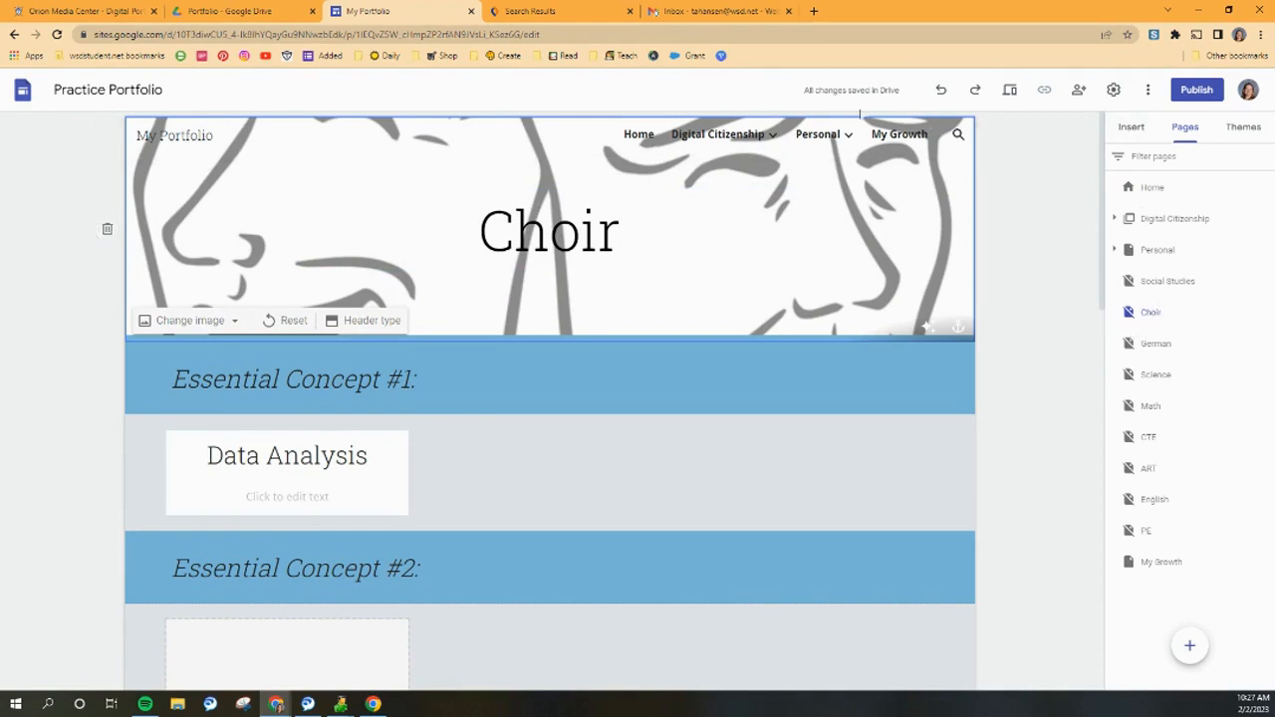
Change the name of the Drama button on the Home page to Choir and update the button.
left_click(638, 134)
scroll(661, 372, "down", 3)
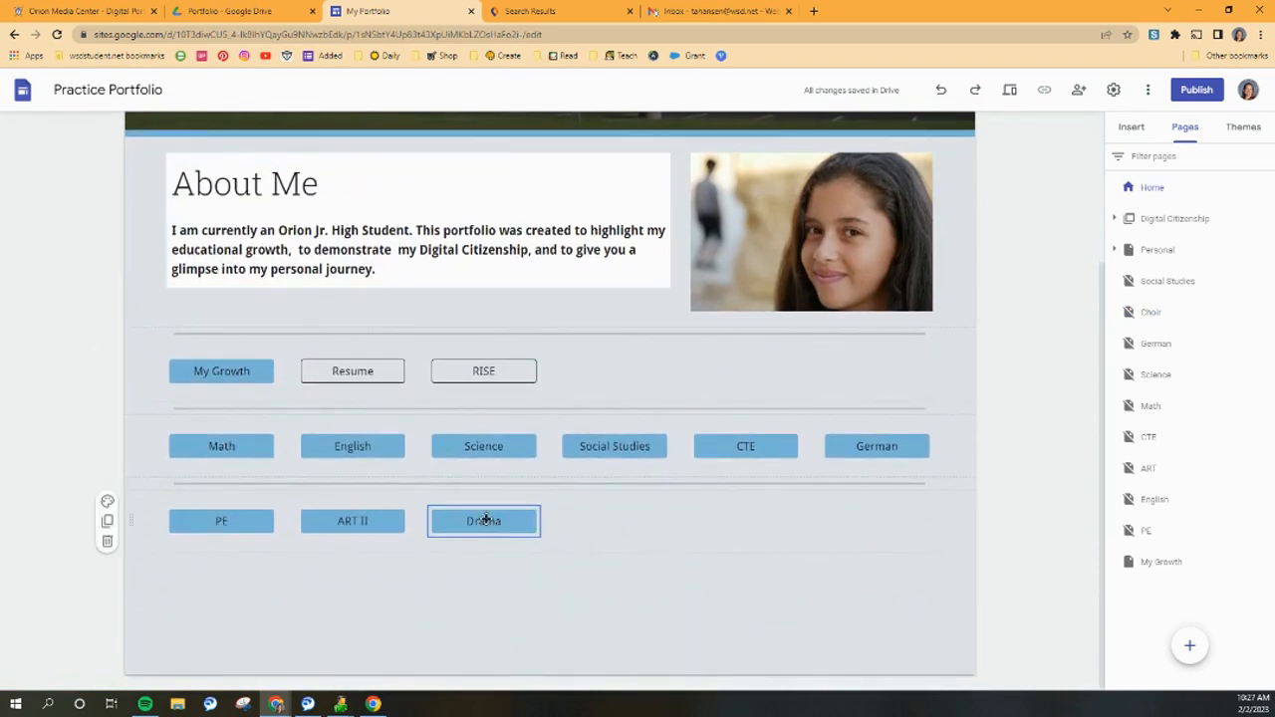
left_click(486, 519)
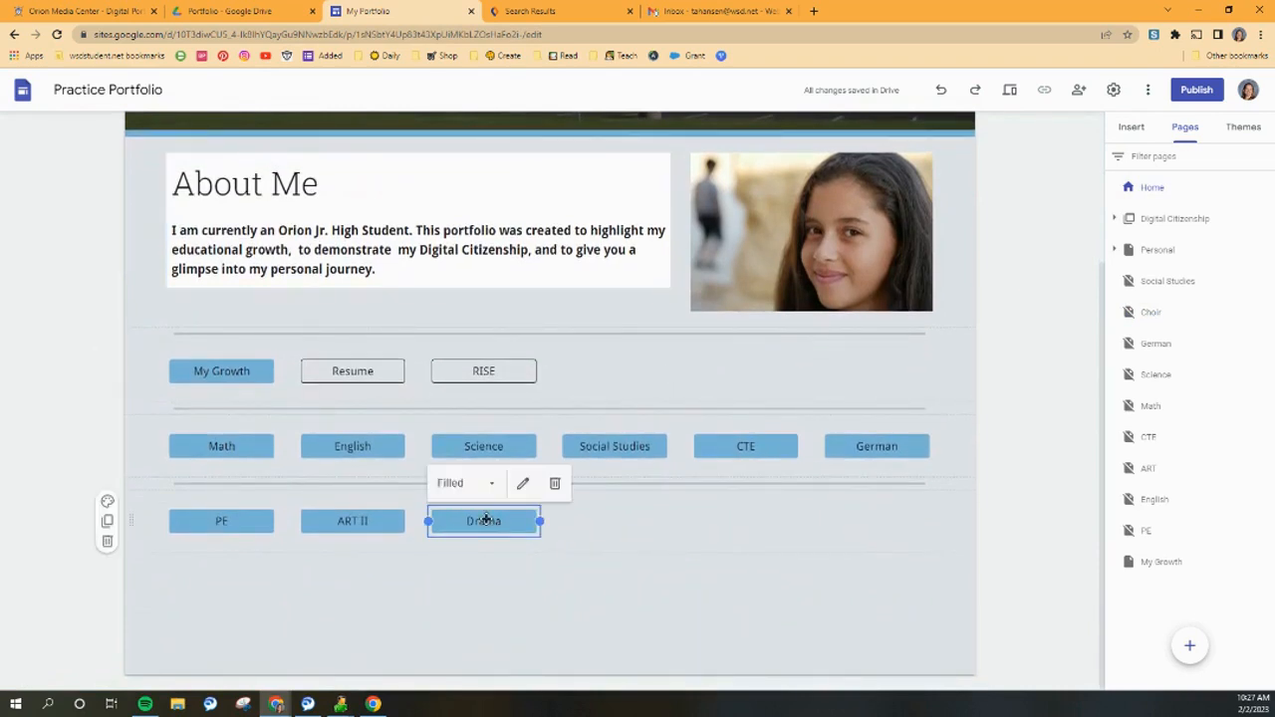
left_click(522, 483)
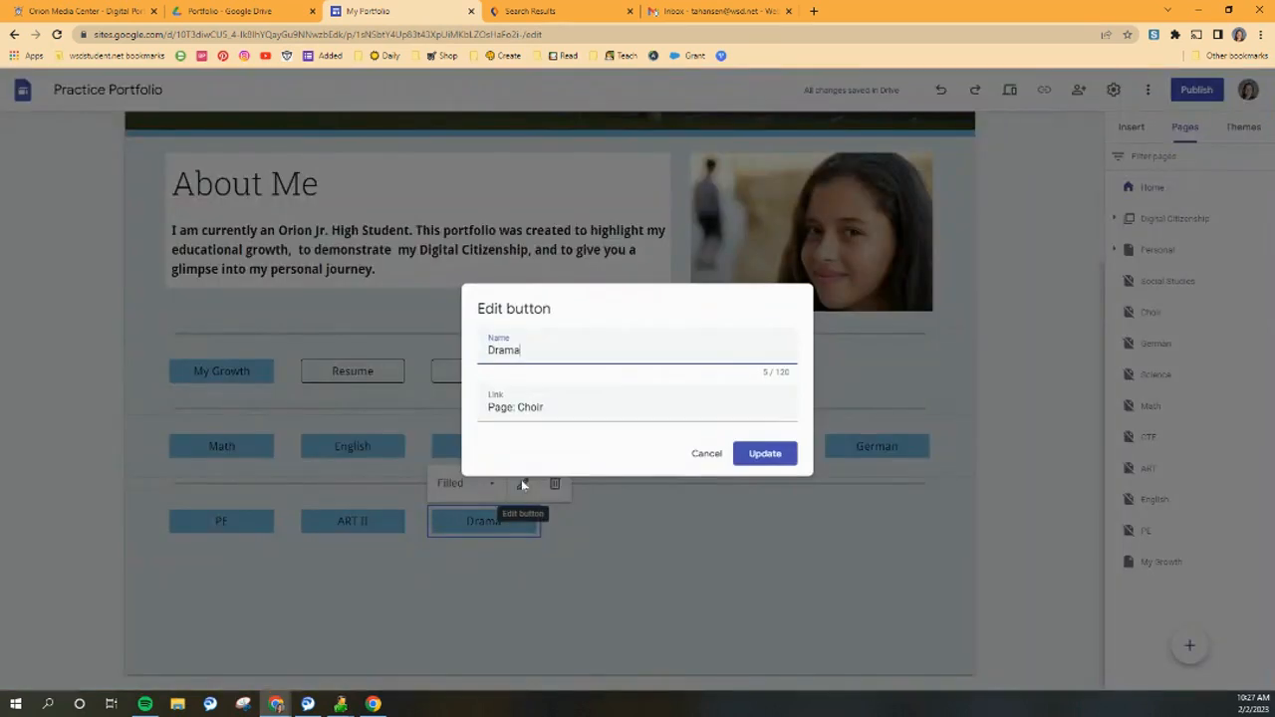
double_click(510, 349)
type("Choir")
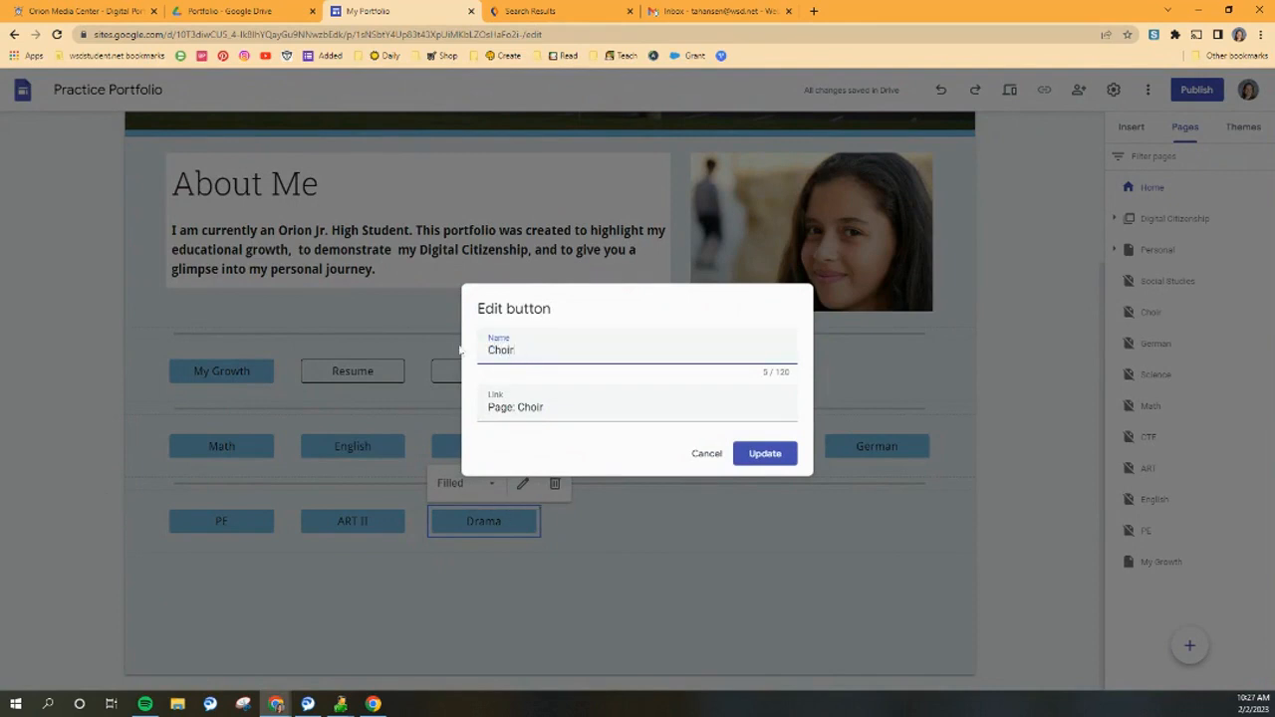
left_click(759, 454)
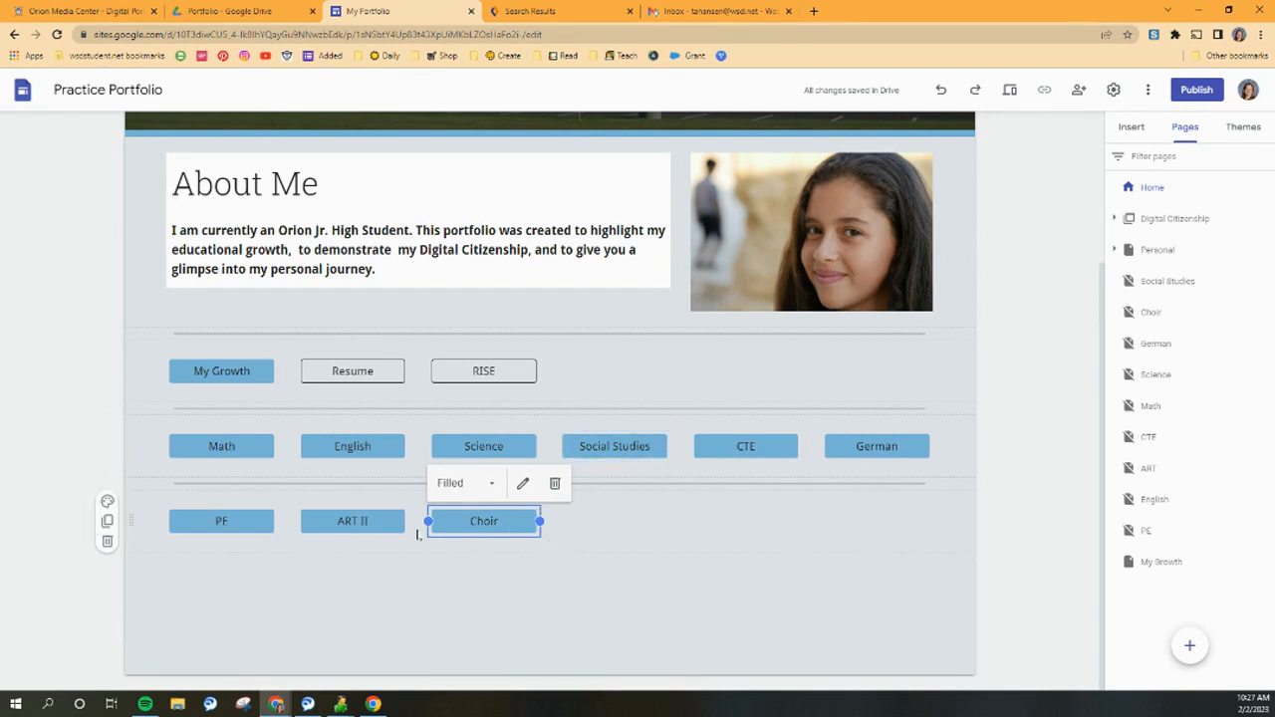
left_click(688, 539)
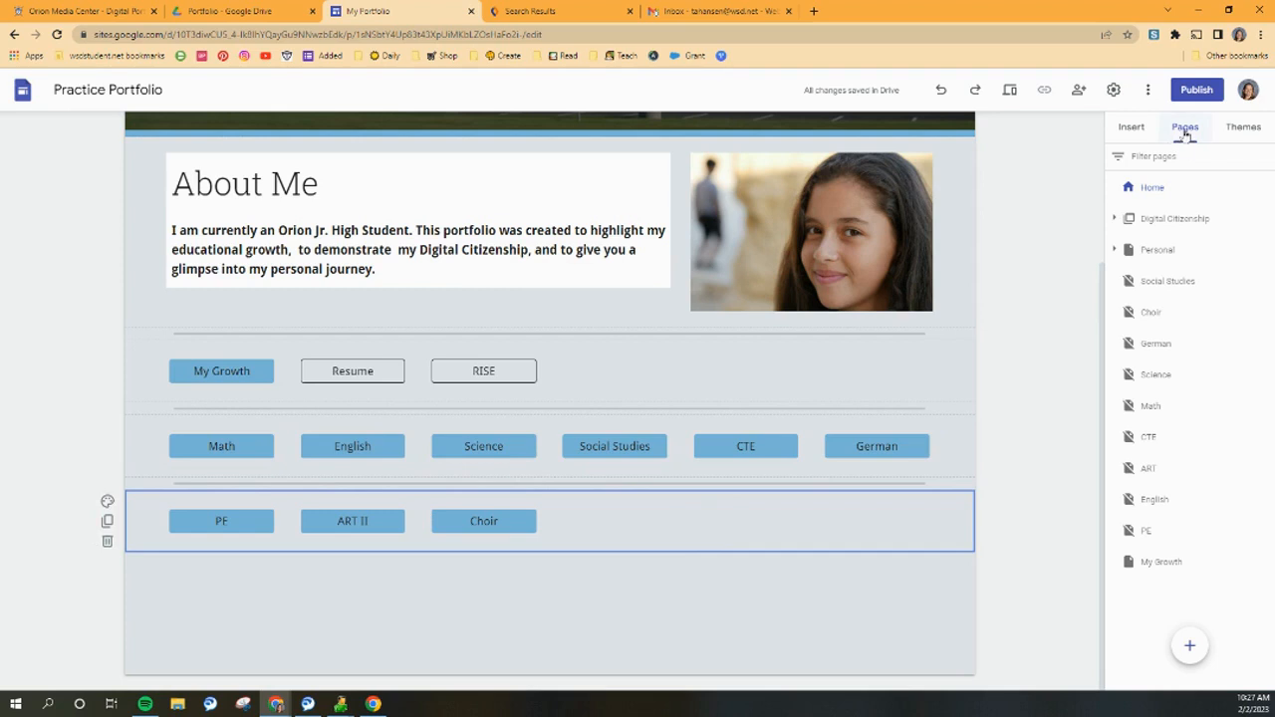
Create a new page named Child Development and hide it from the navigation.
mouse_move(1189, 649)
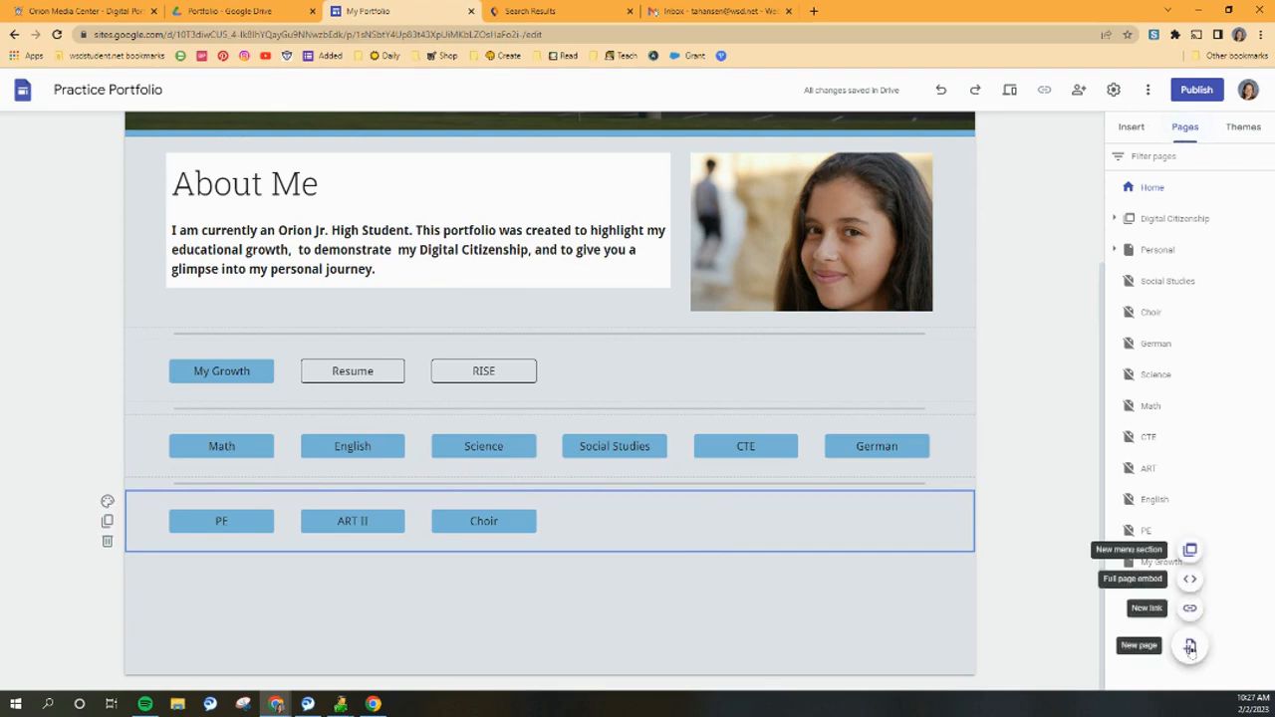
left_click(1190, 648)
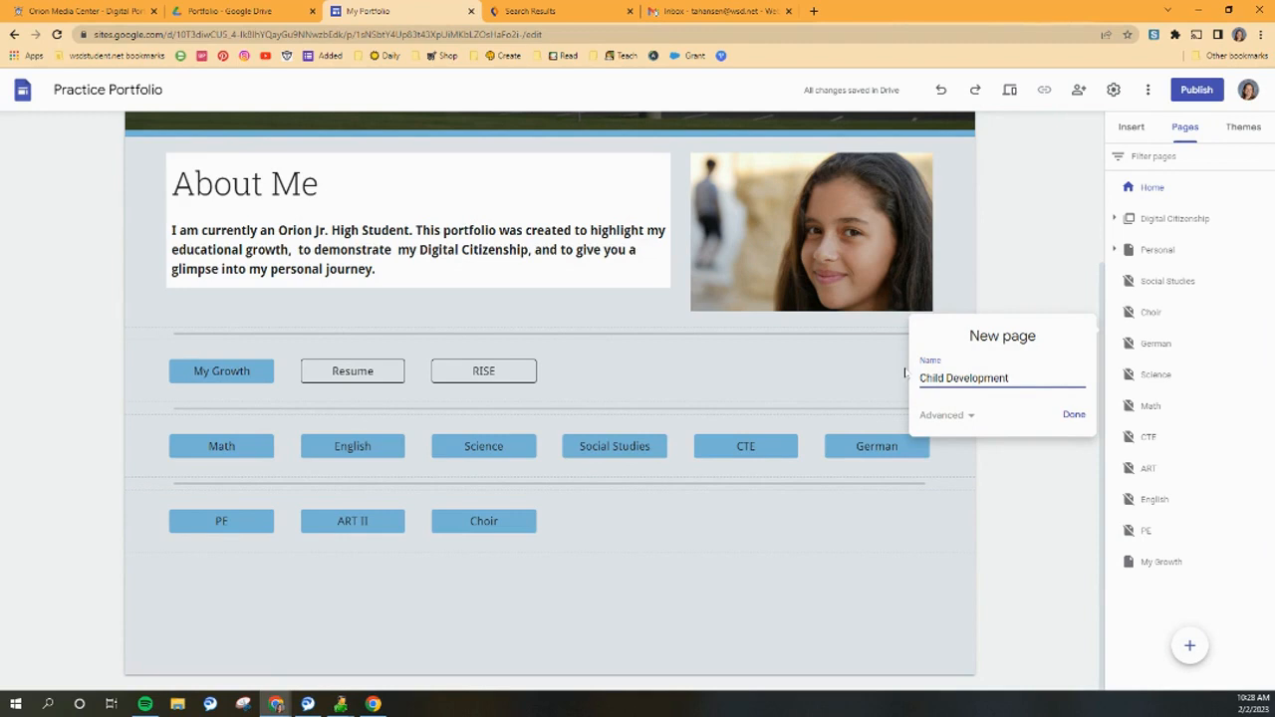
left_click(1071, 416)
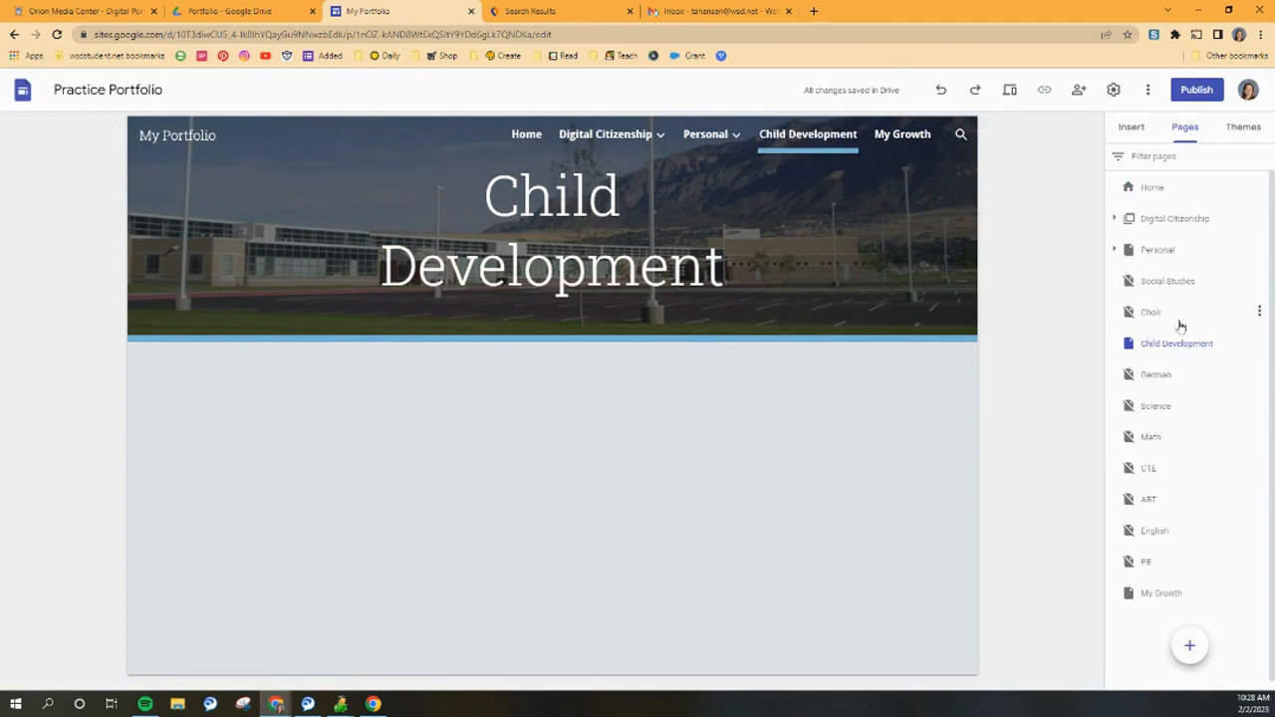
left_click(1261, 344)
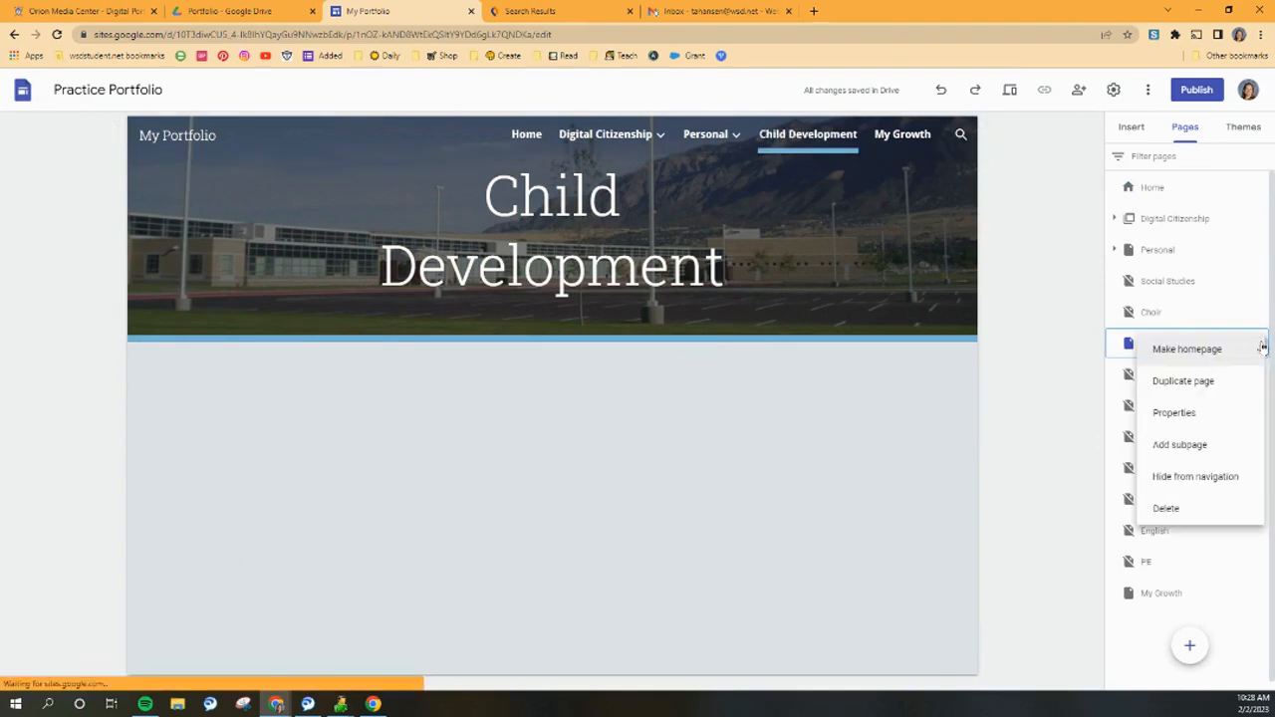
left_click(1190, 477)
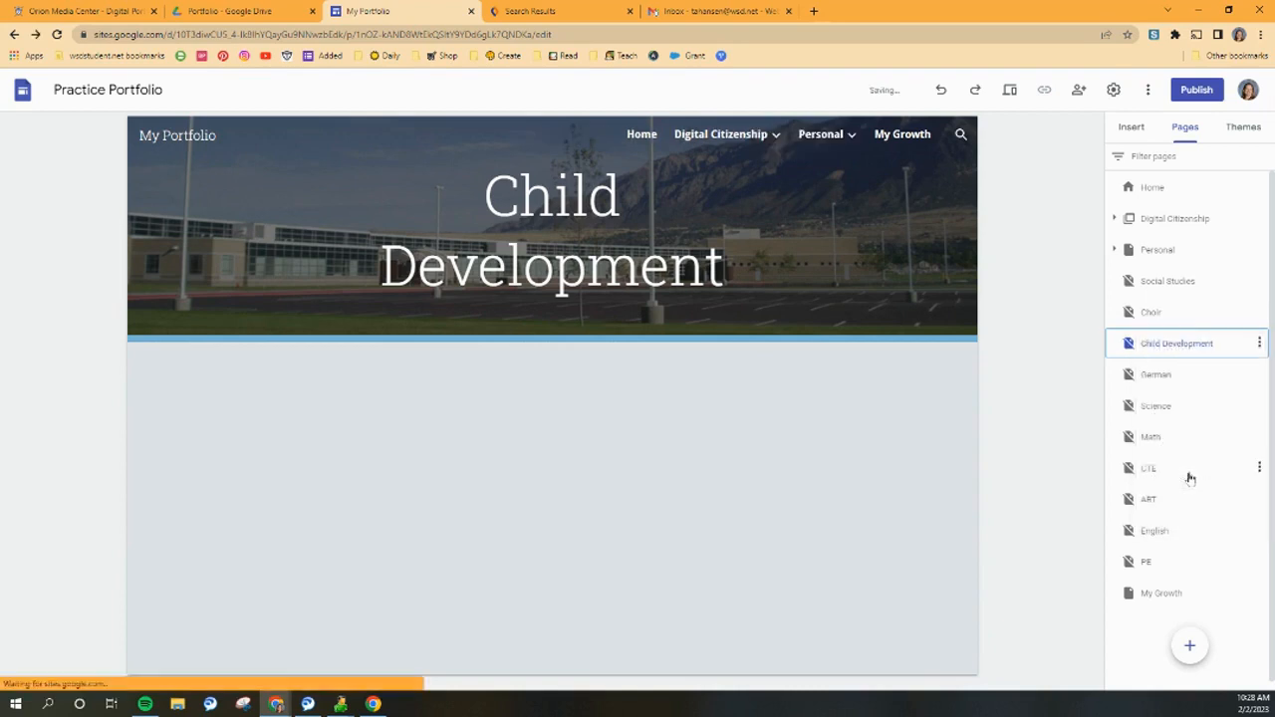
Fill the Child Development page with a block of two images with side text, a divider and a block of two large images with captions.
left_click(494, 224)
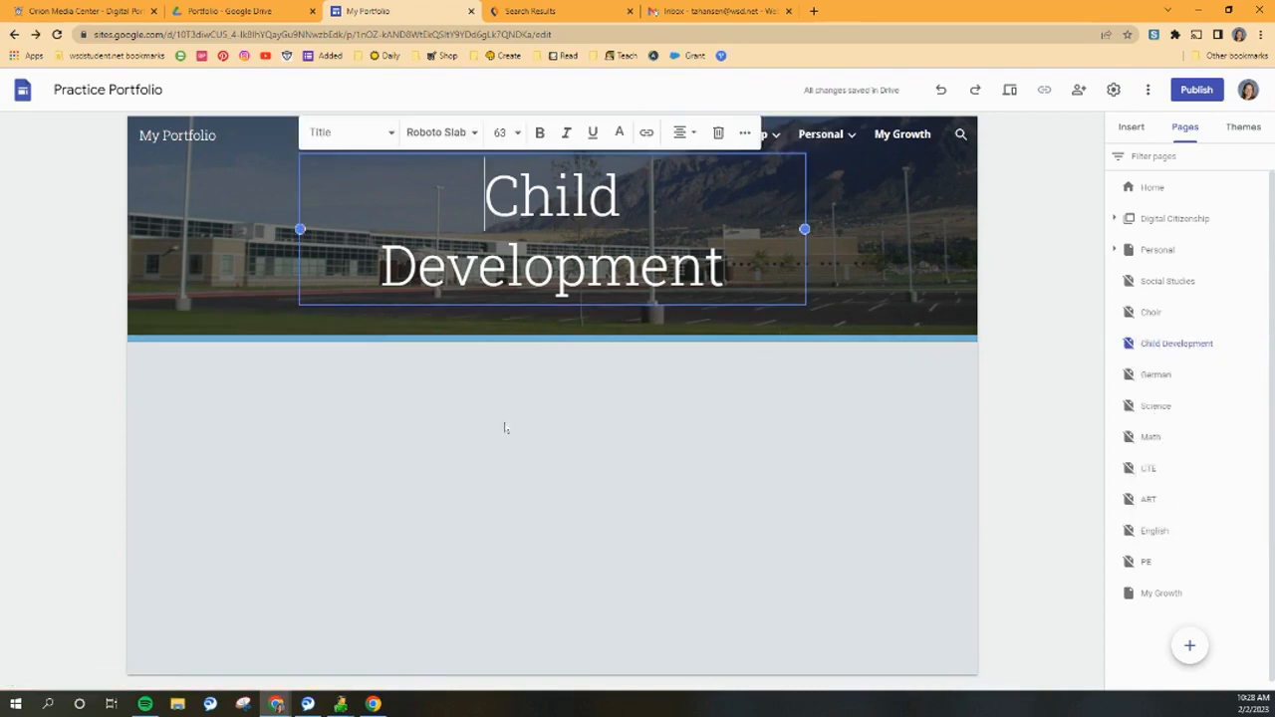
left_click(1136, 129)
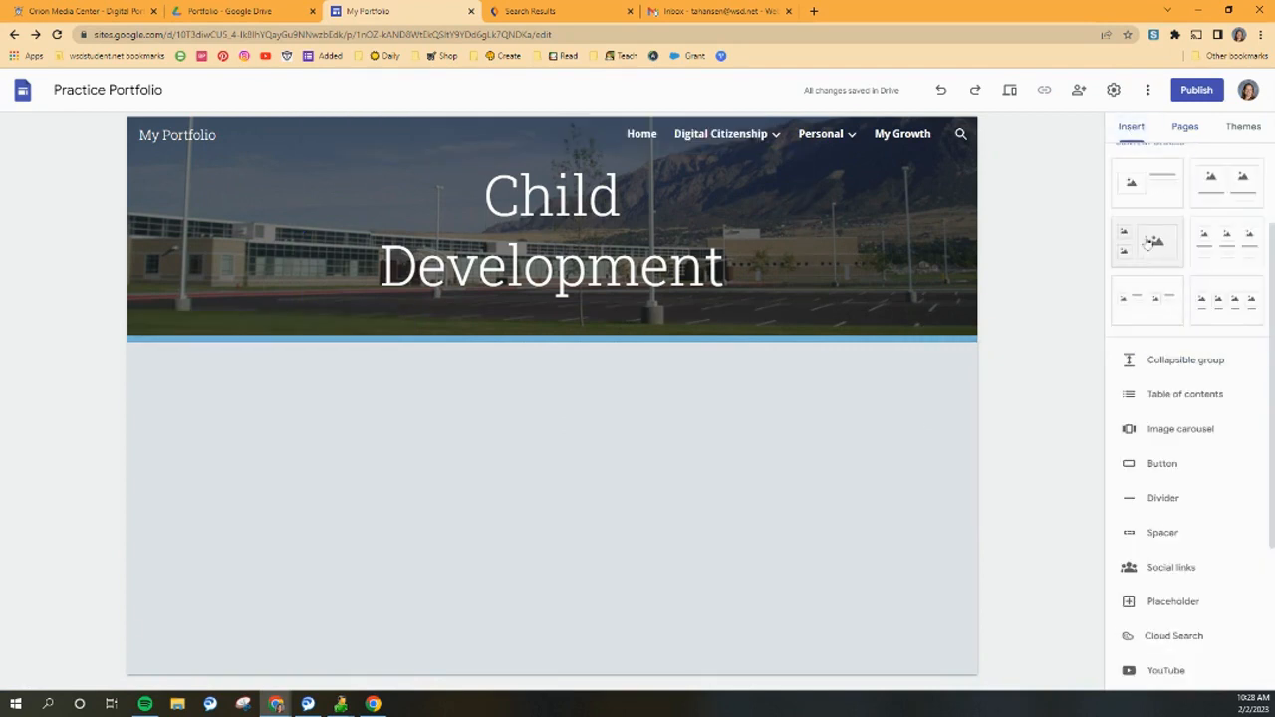
left_click_drag(1156, 299, 350, 448)
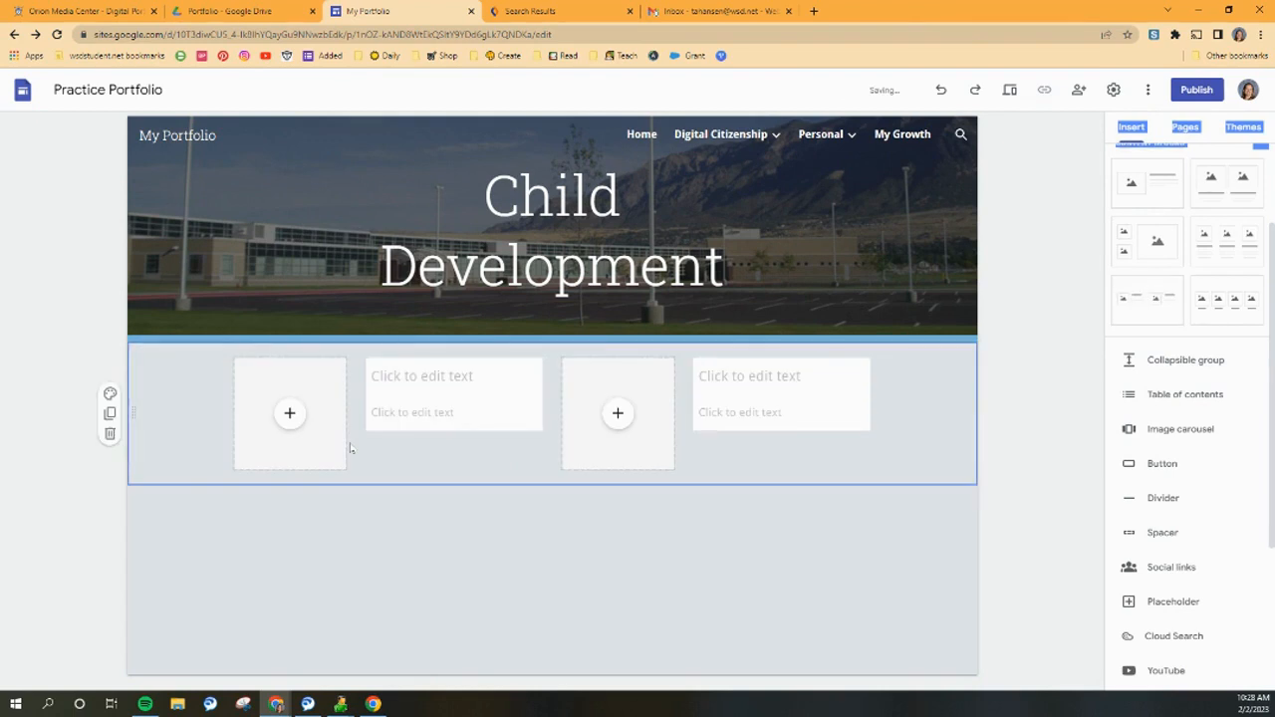
left_click_drag(1227, 184, 698, 597)
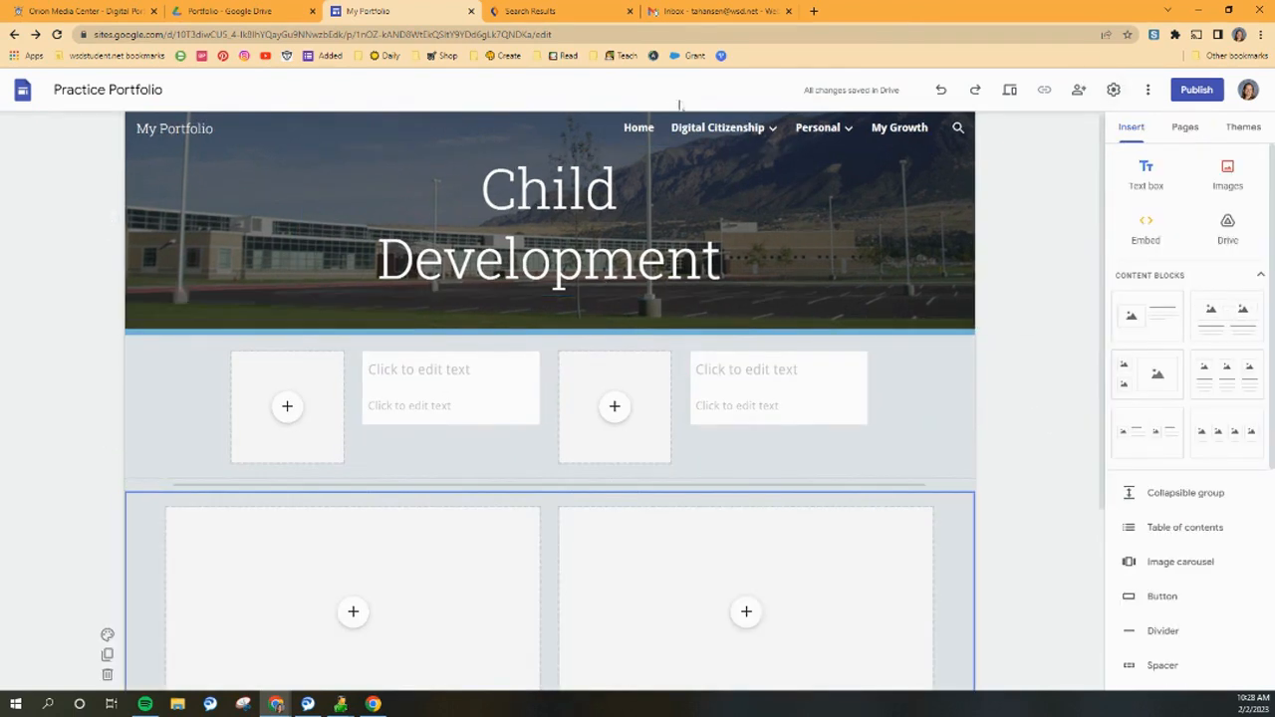
Insert a Child Development button on the Home page linked to the Child Development page, and place it beside the Choir button.
left_click(639, 128)
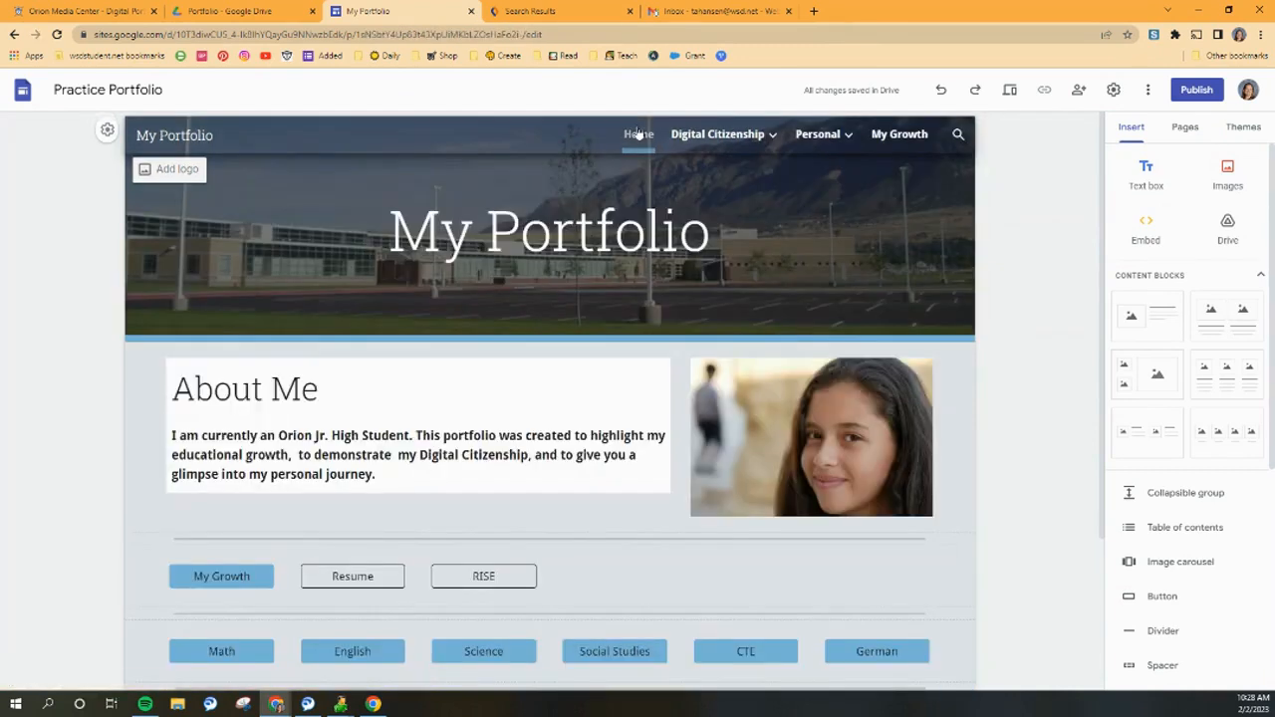
scroll(589, 228, "down", 3)
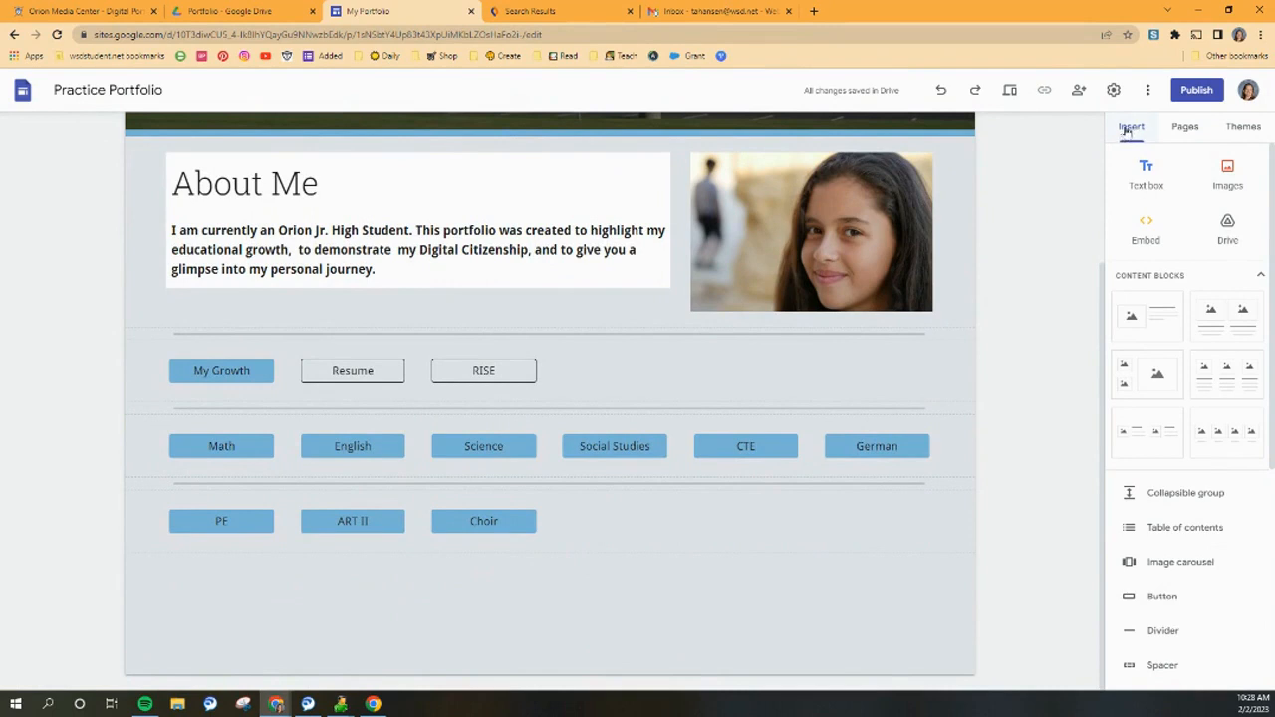
left_click(1161, 597)
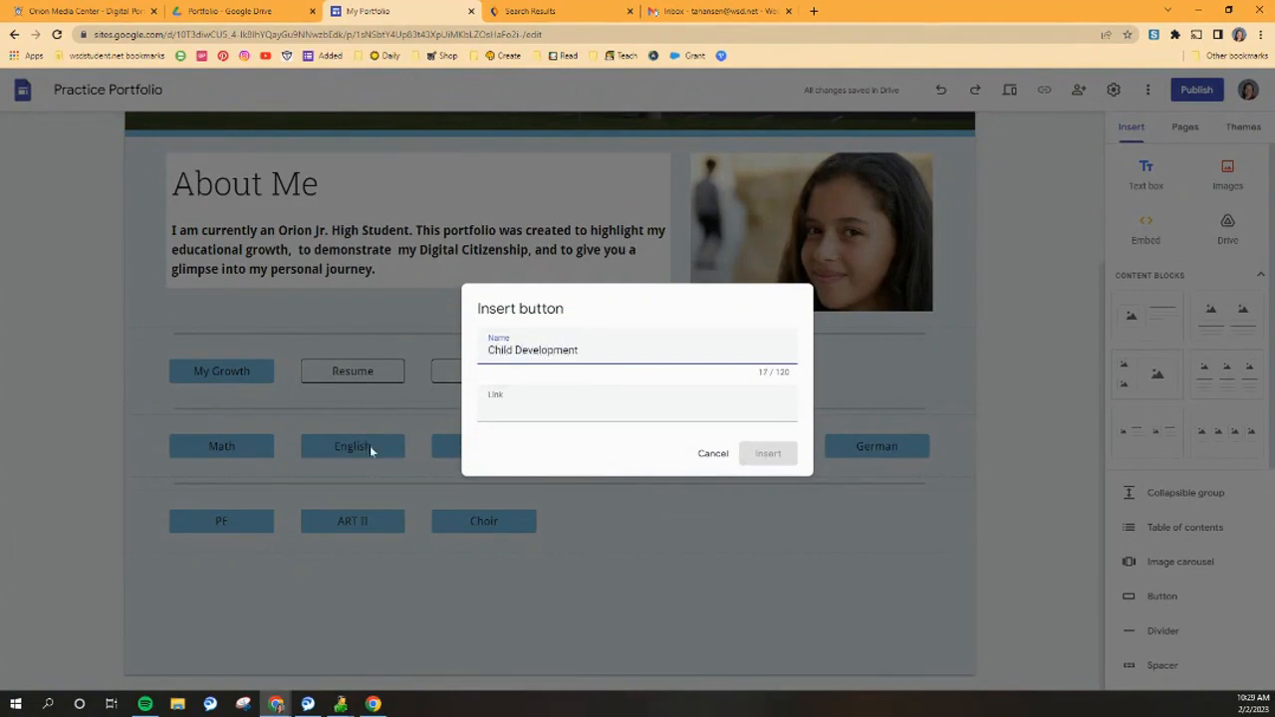
left_click(507, 401)
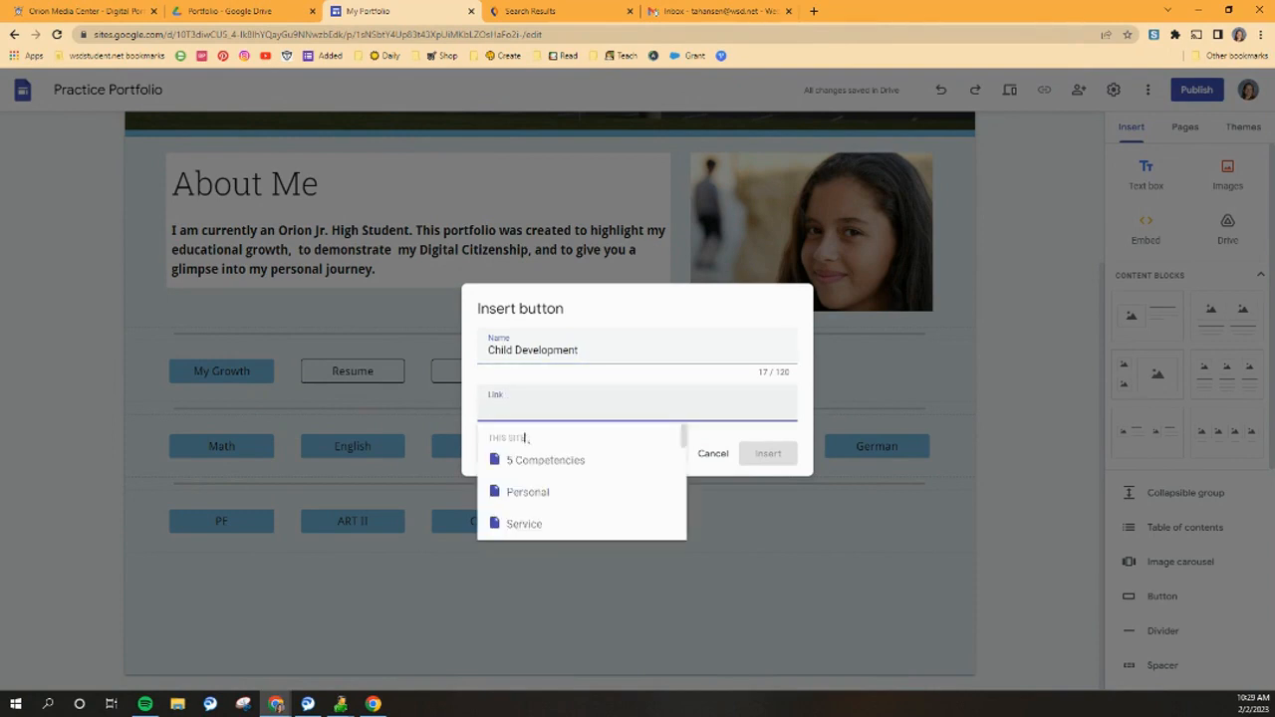
scroll(556, 494, "down", 5)
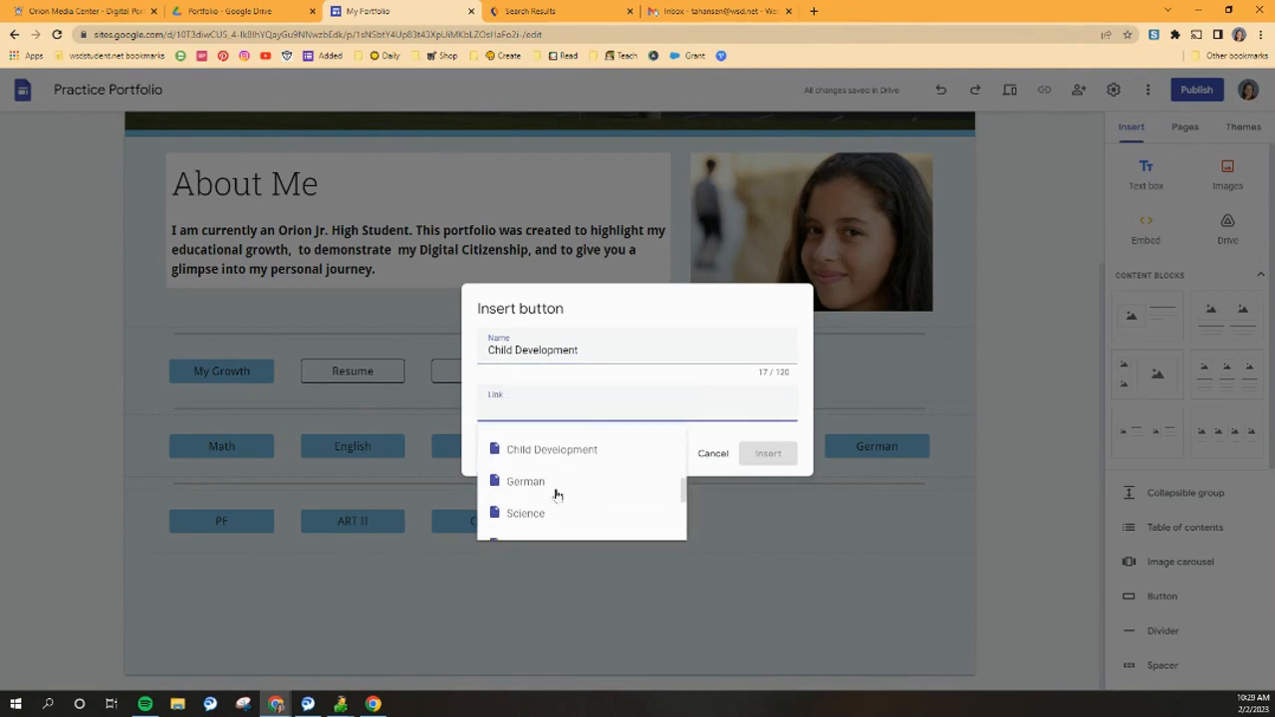
left_click(544, 450)
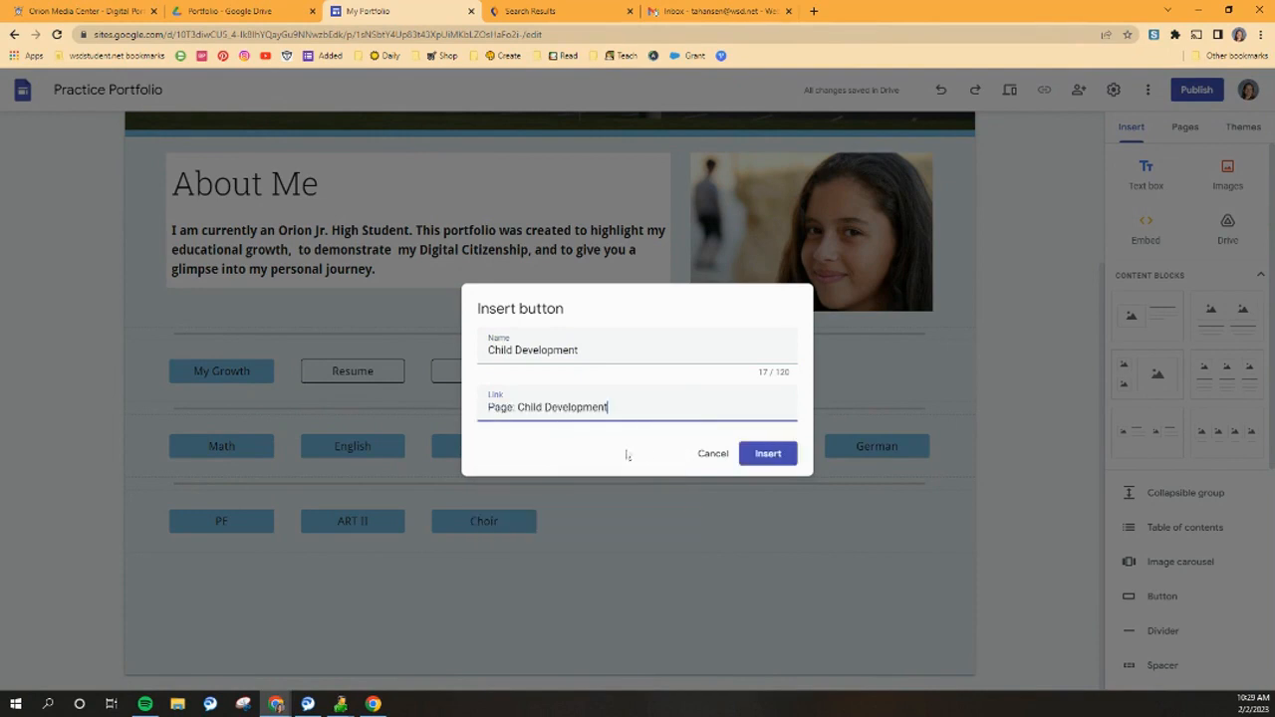
left_click(765, 454)
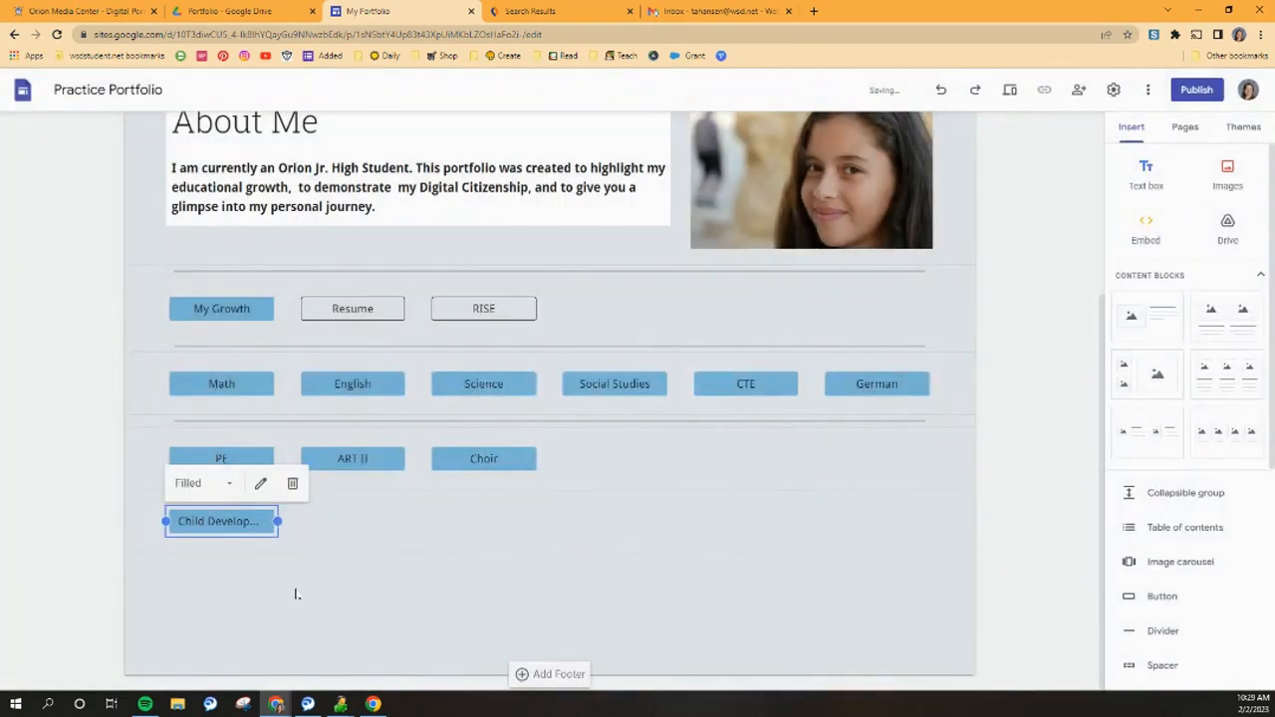
left_click(296, 594)
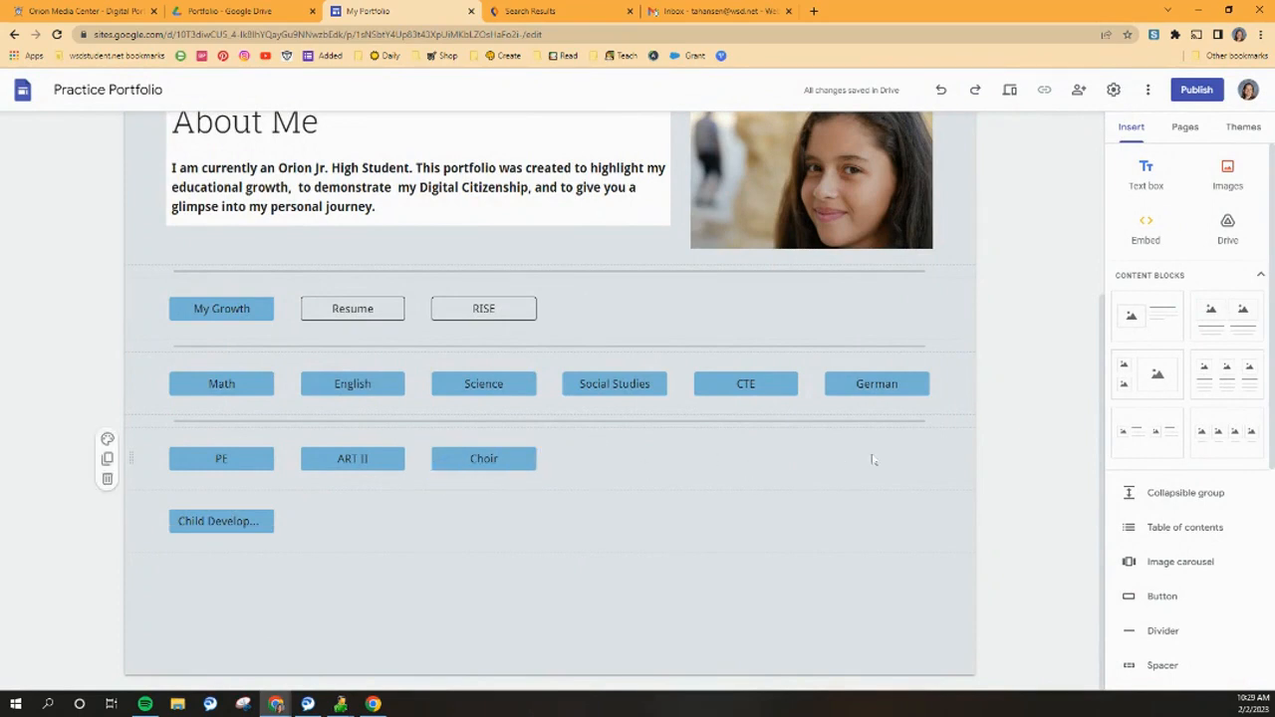
left_click_drag(194, 519, 606, 461)
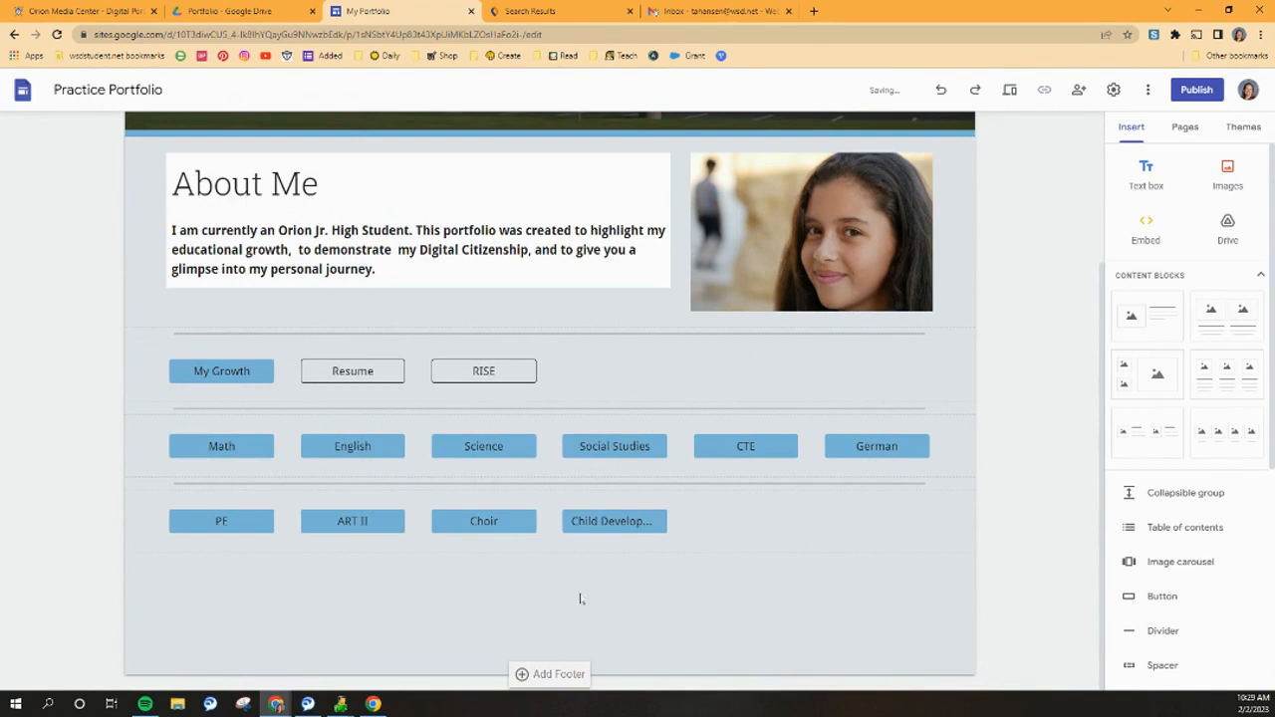